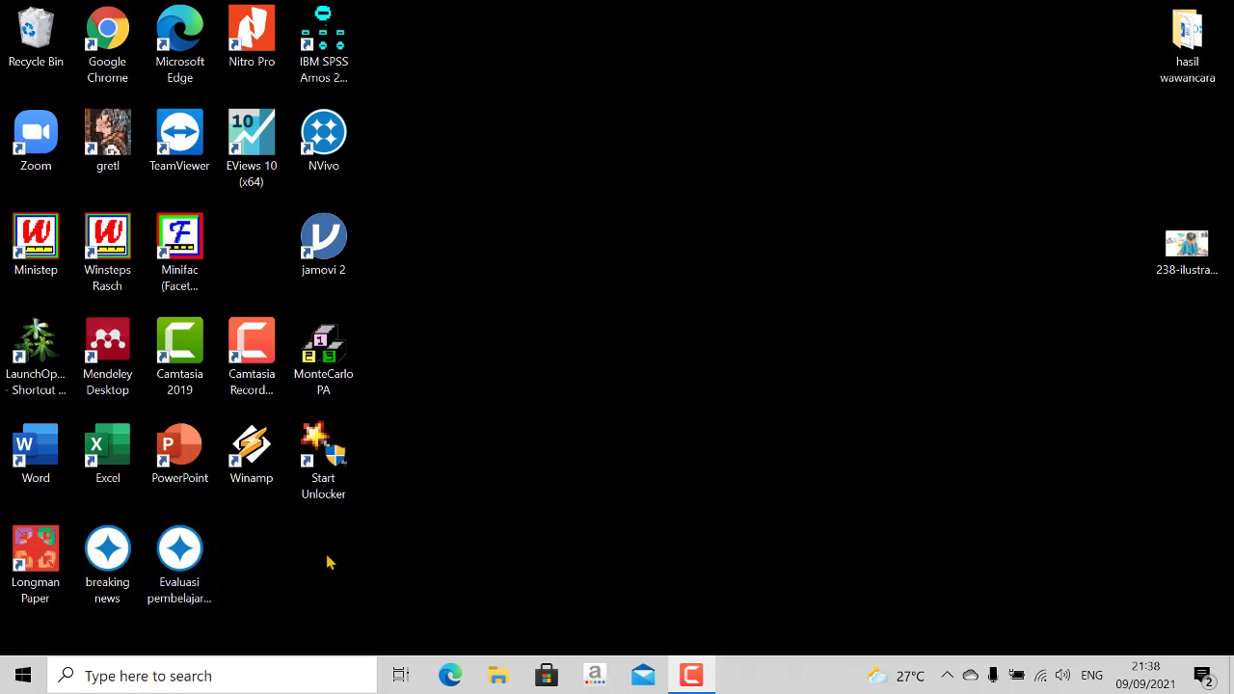
- Open the Evaluasi pembelajaran online project in NVivo and review its interview files and all three expanded parent codes
double_click(183, 557)
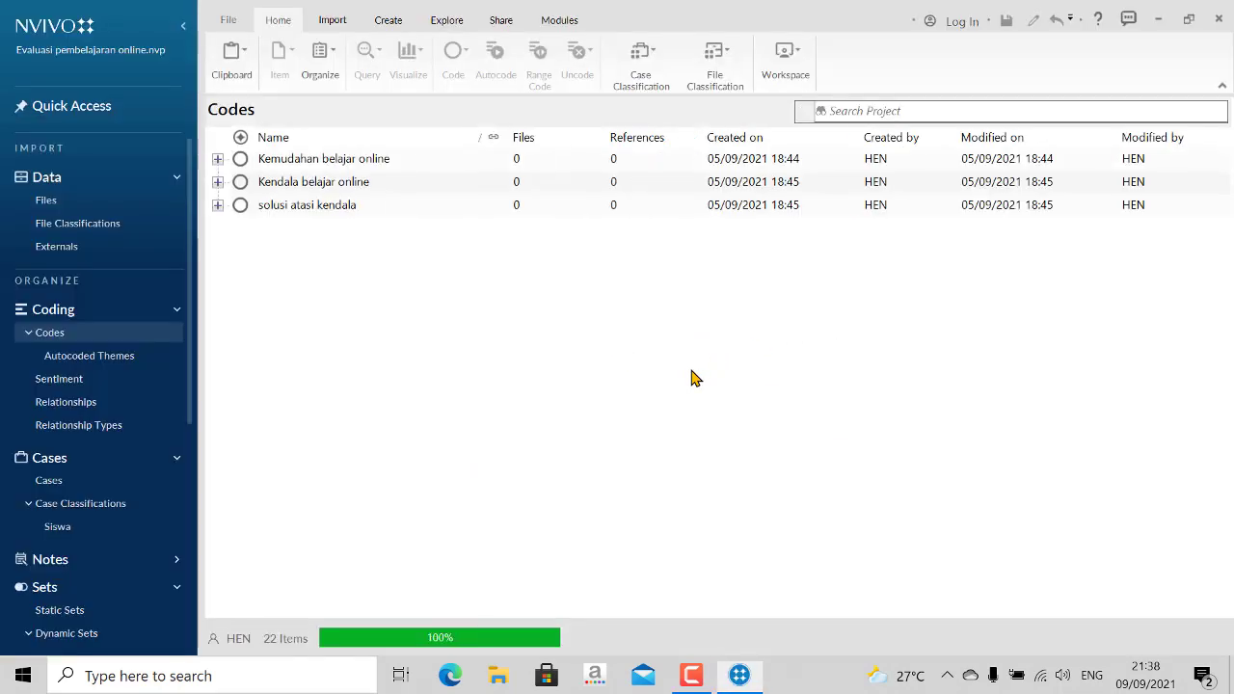
click(43, 203)
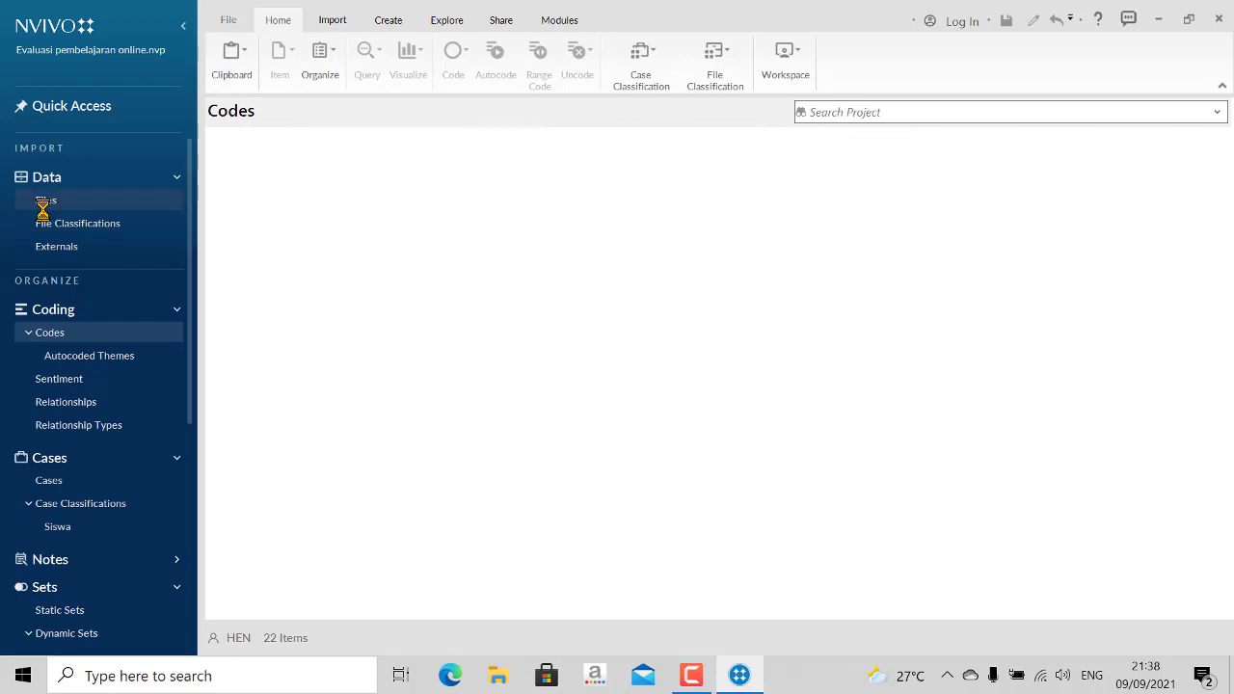
click(84, 330)
click(217, 184)
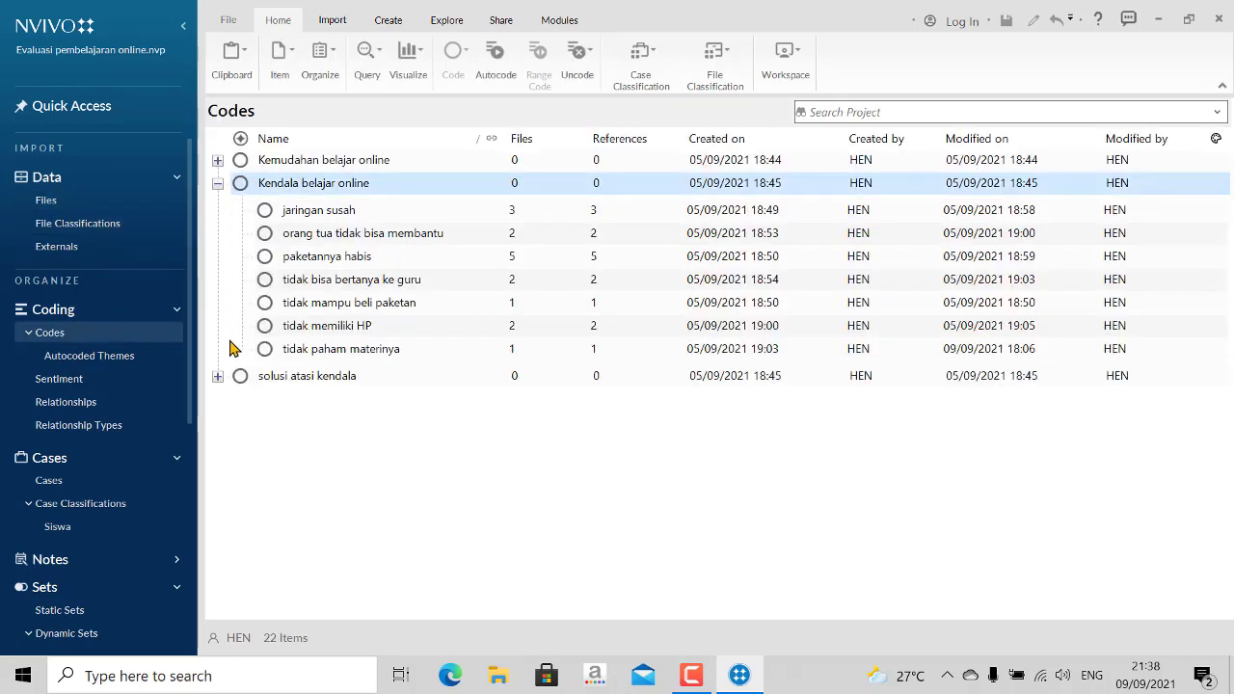
click(218, 376)
click(218, 160)
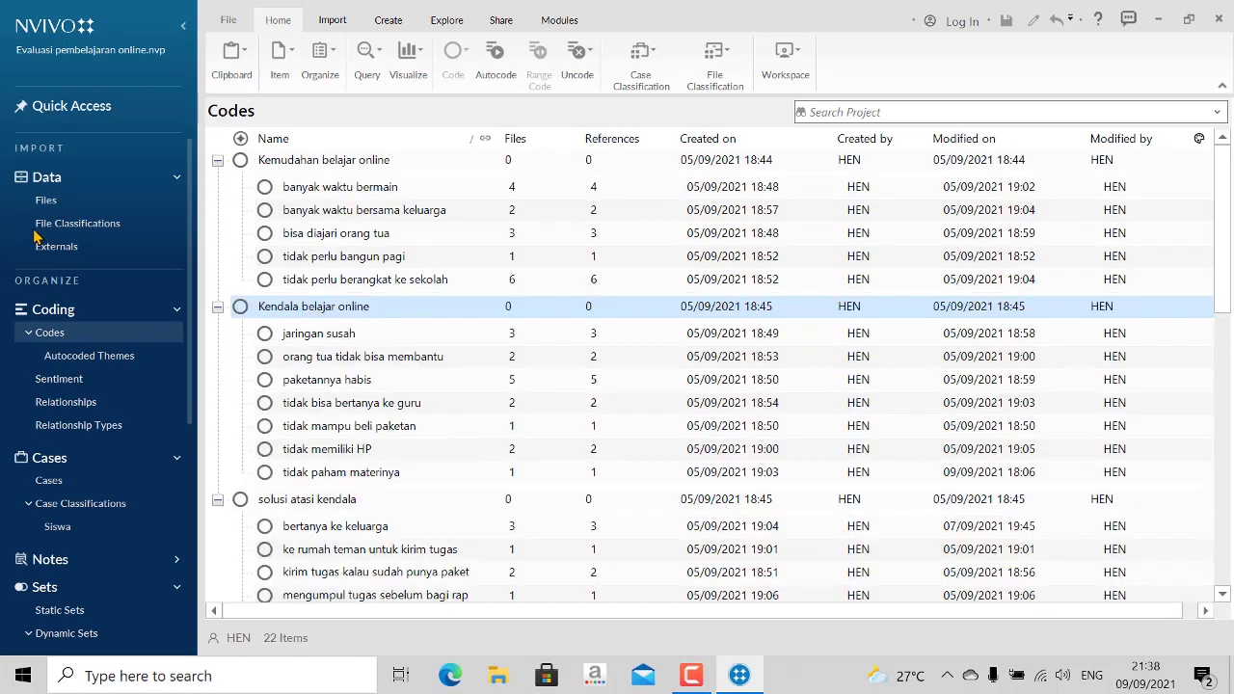
click(41, 203)
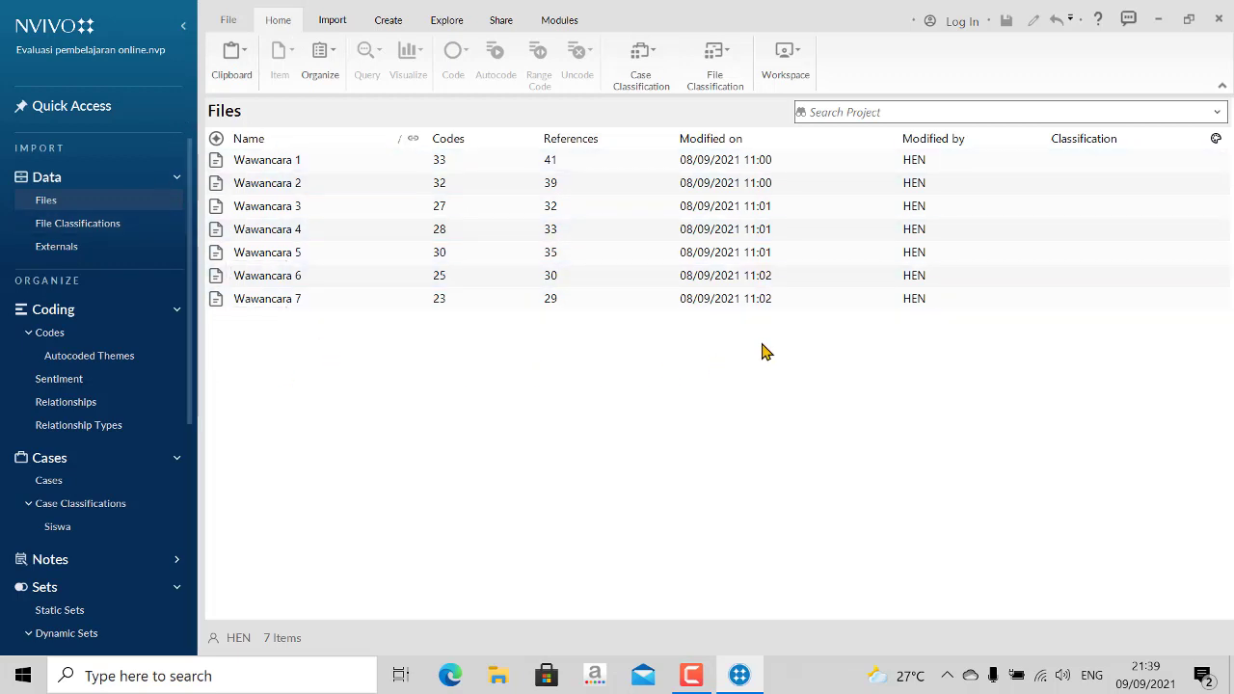
click(40, 333)
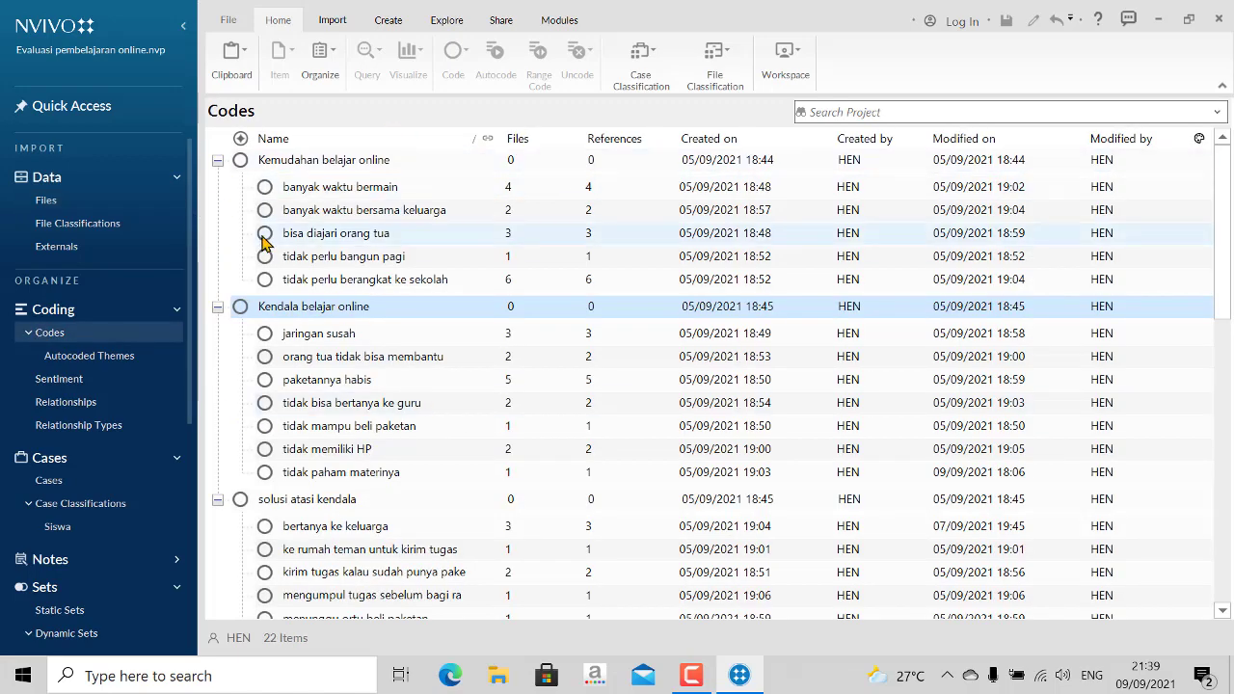
- Import the picture 238-ilustrasi-800x450-1 from the Desktop into the project files and name it "gambar kendala belajar online"
click(46, 201)
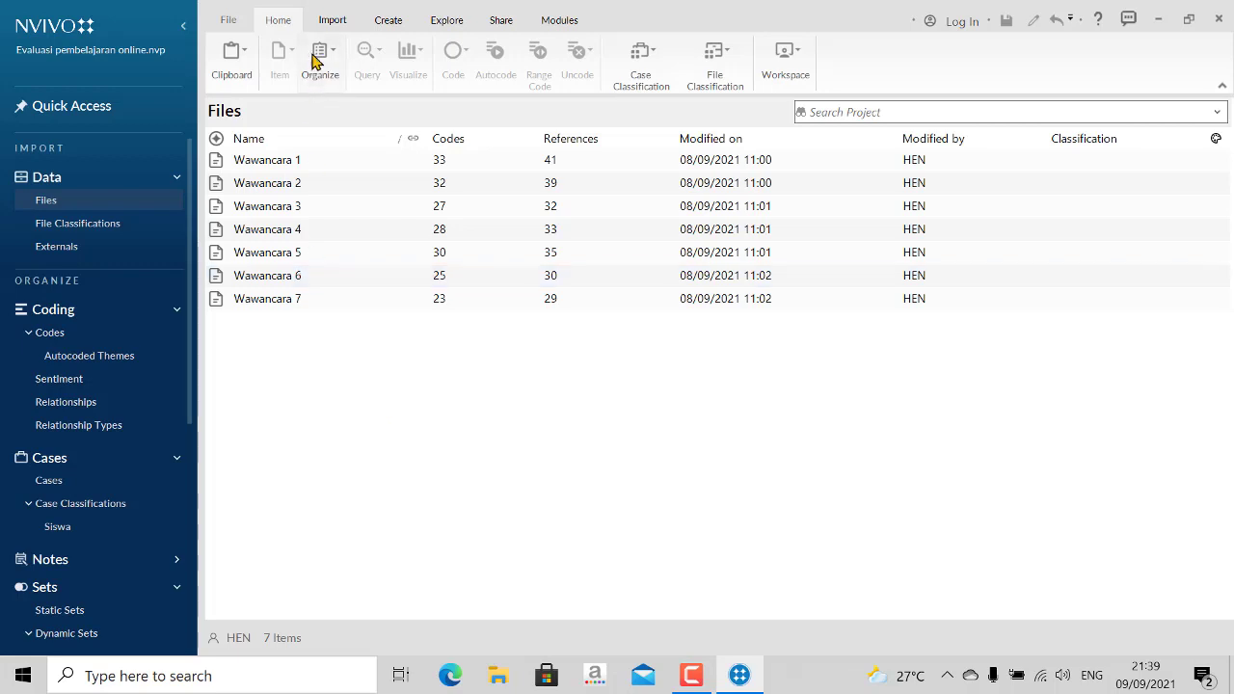
click(332, 21)
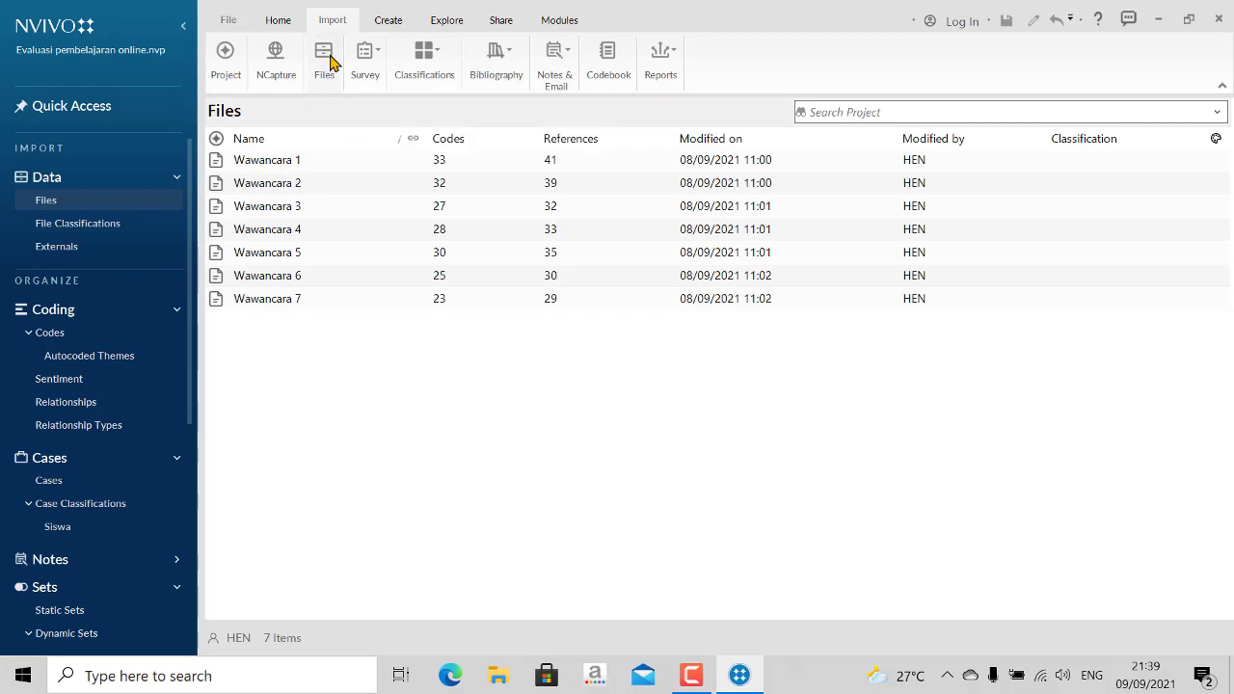
click(324, 60)
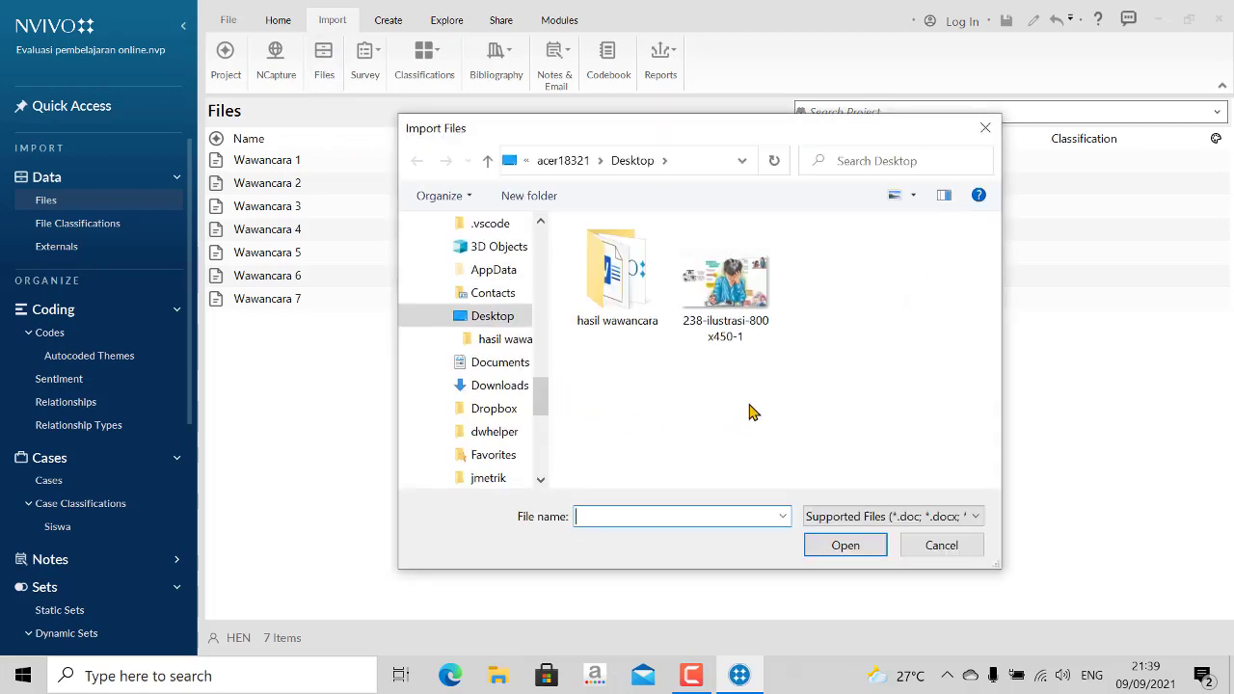
click(736, 291)
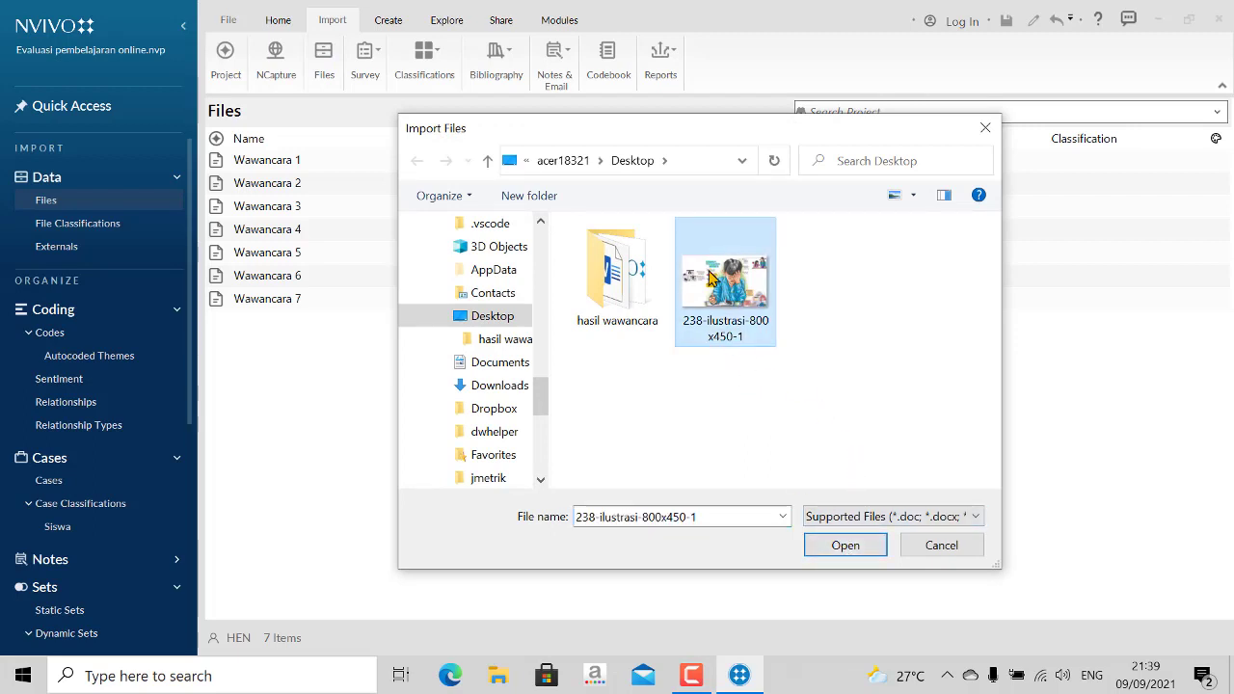
click(833, 546)
click(690, 294)
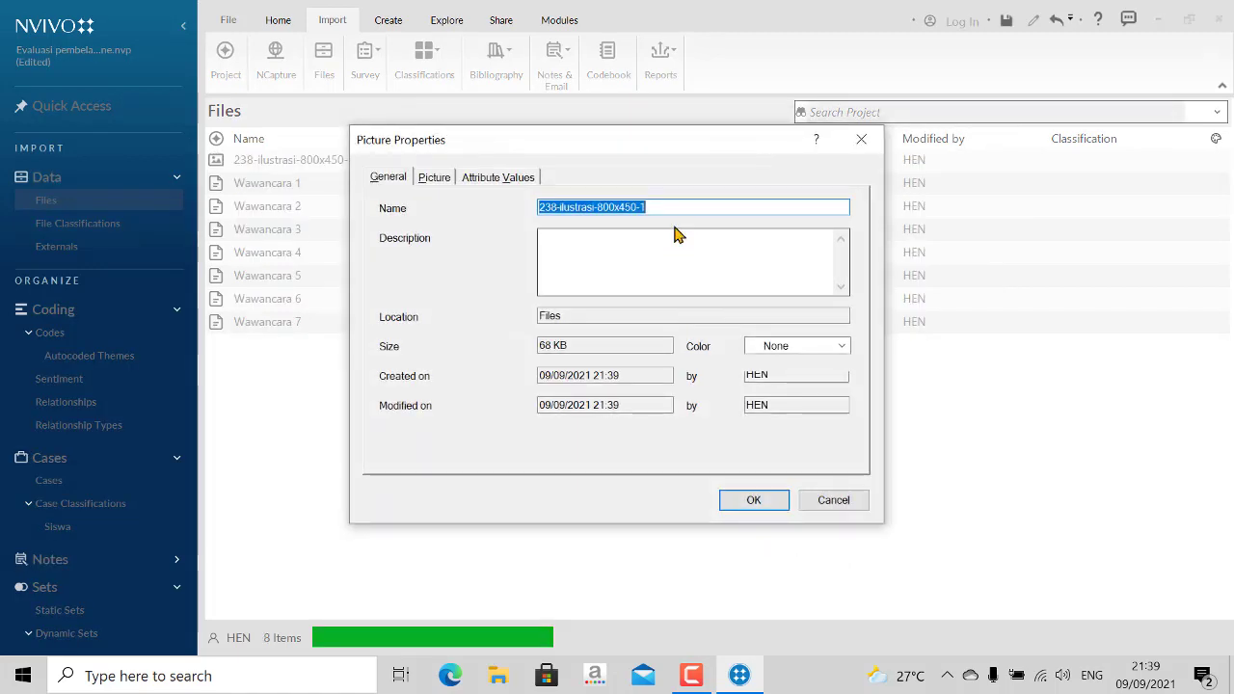
key(BackSpace)
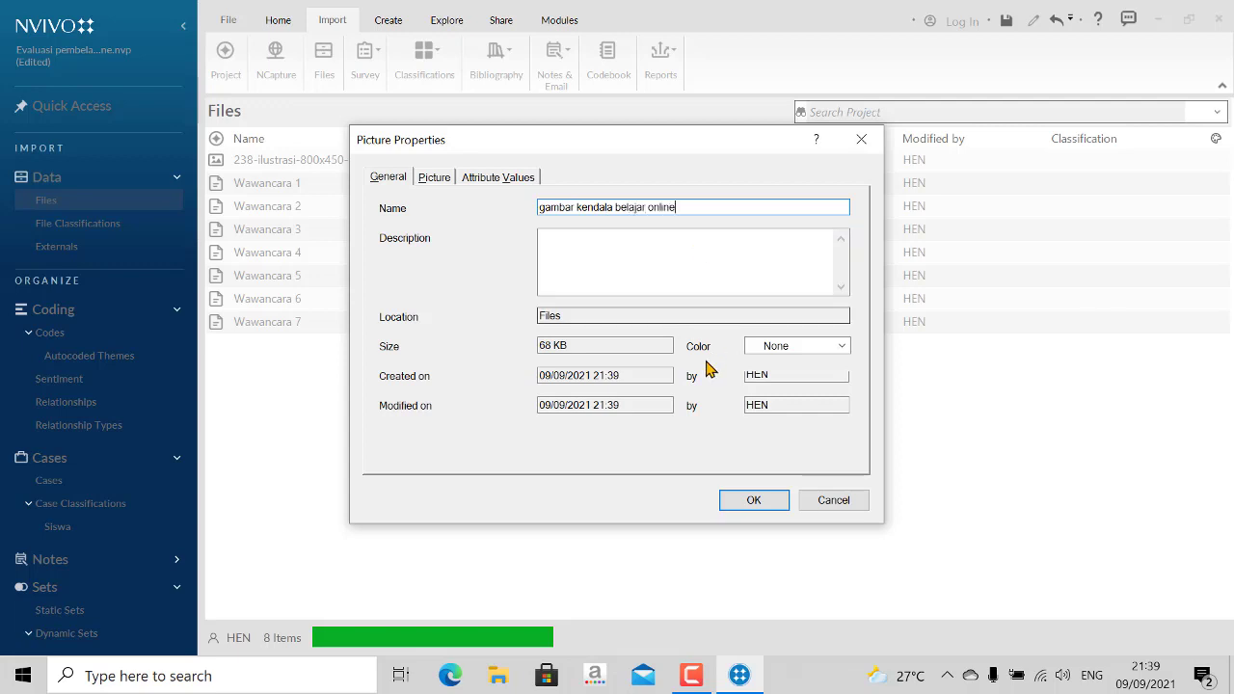
click(760, 499)
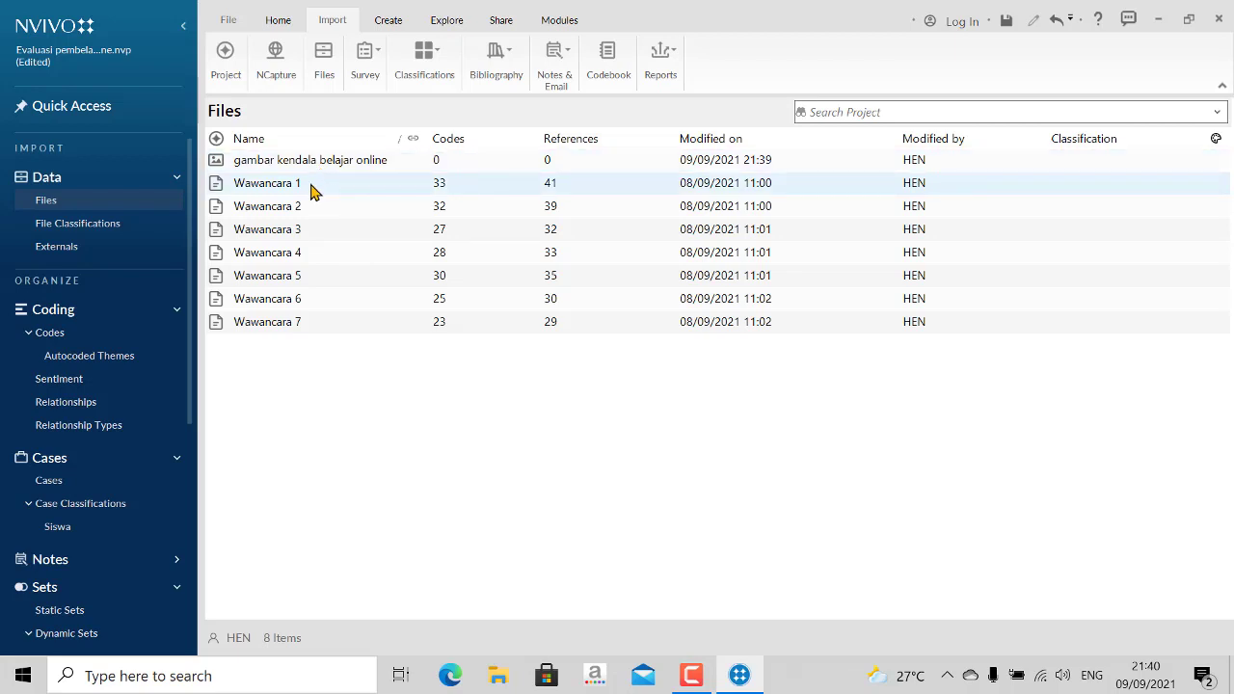
- Import the video videoplayback.mp4 from the Downloads folder into the project files without creating a case for it
click(324, 59)
drag(544, 380, 521, 260)
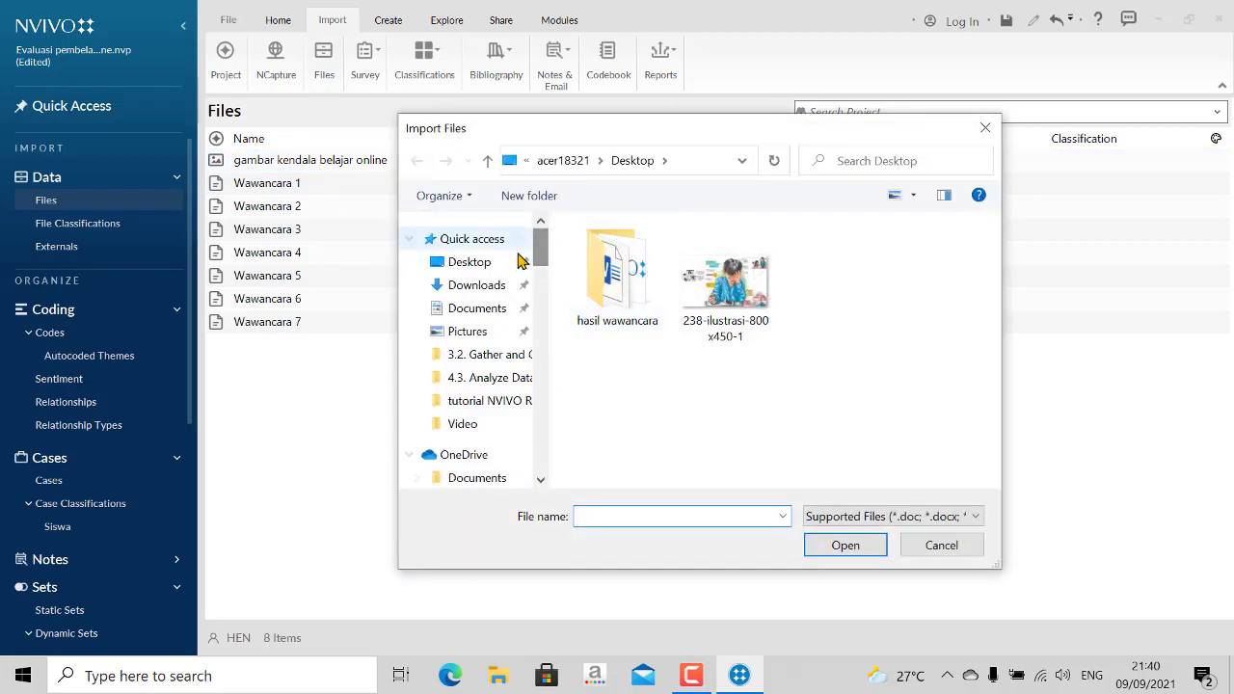
click(482, 285)
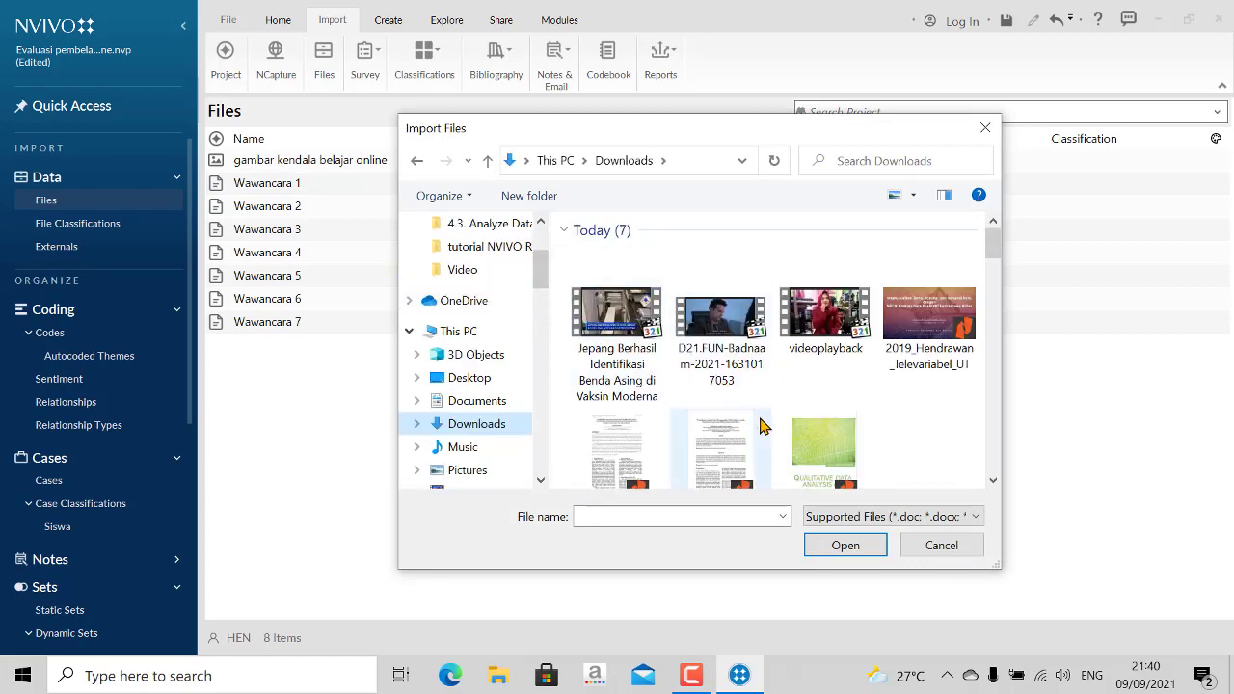
click(835, 323)
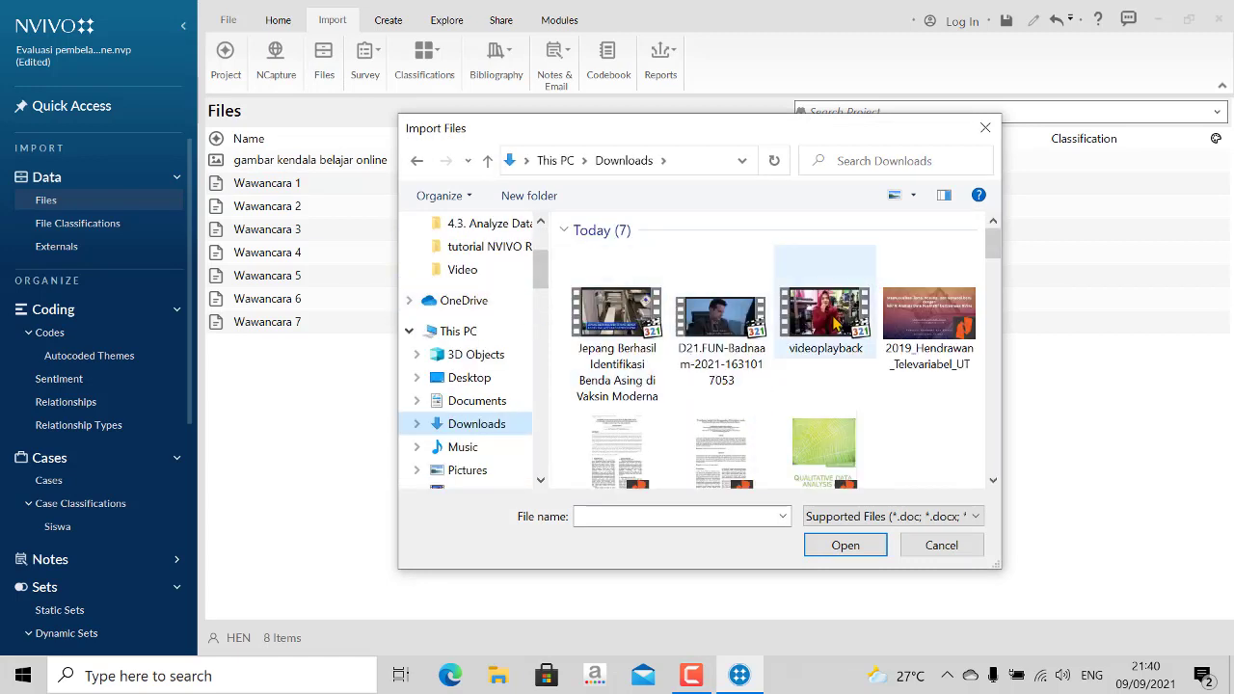
click(841, 546)
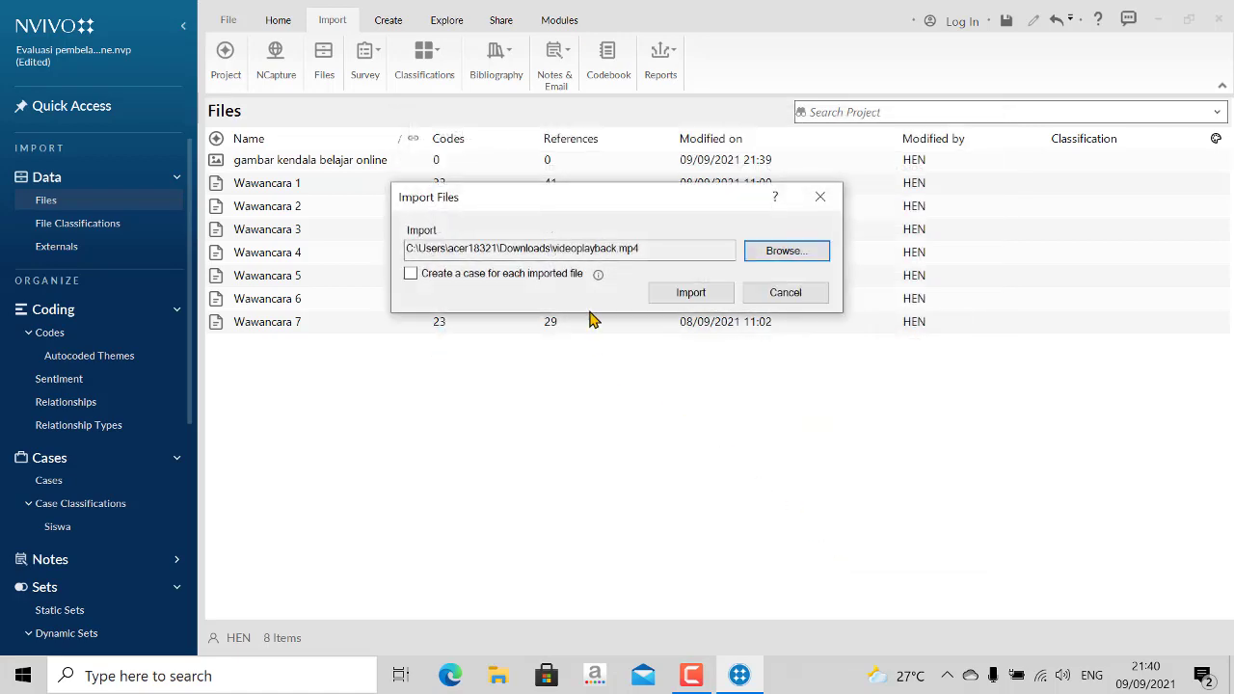
click(688, 368)
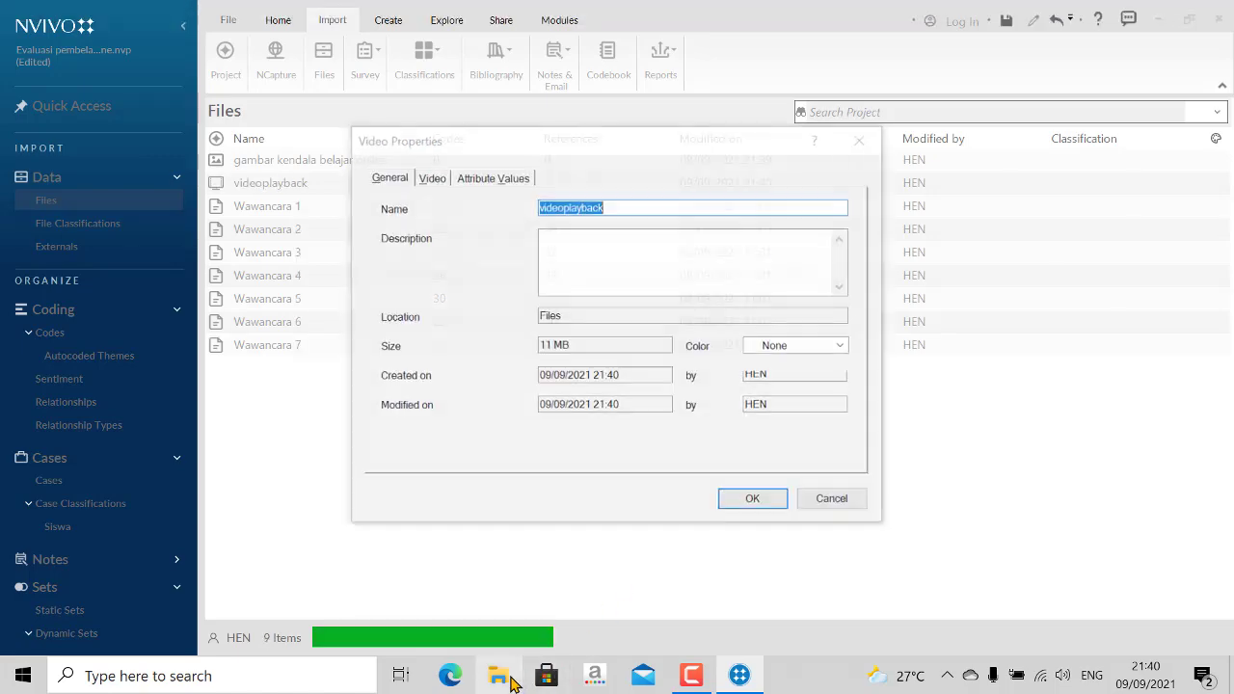
- Name the imported video "video wawancara" in its properties
click(503, 678)
click(499, 675)
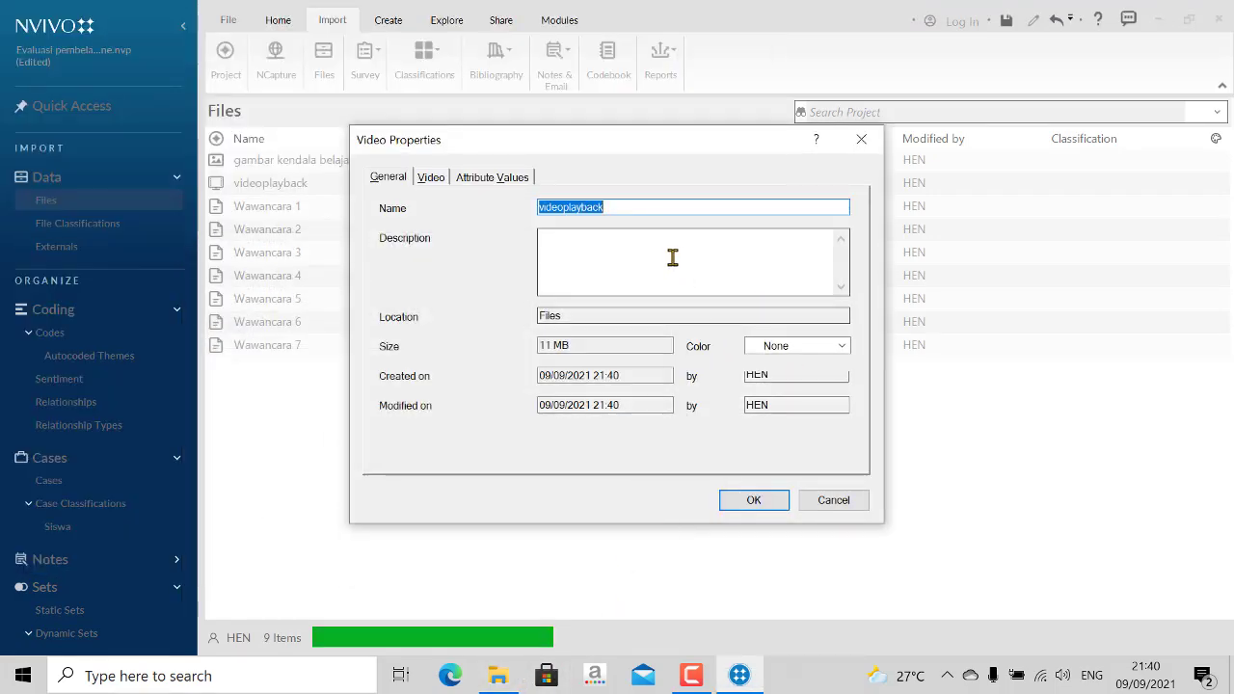
key(BackSpace)
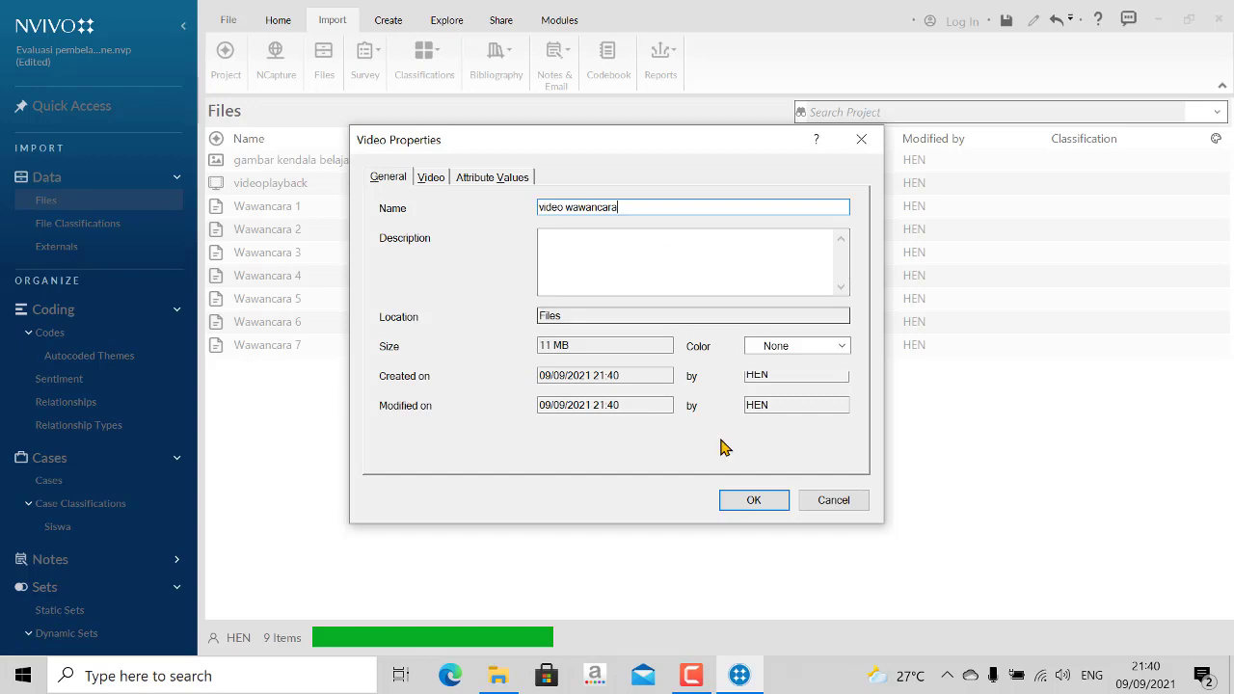
click(740, 499)
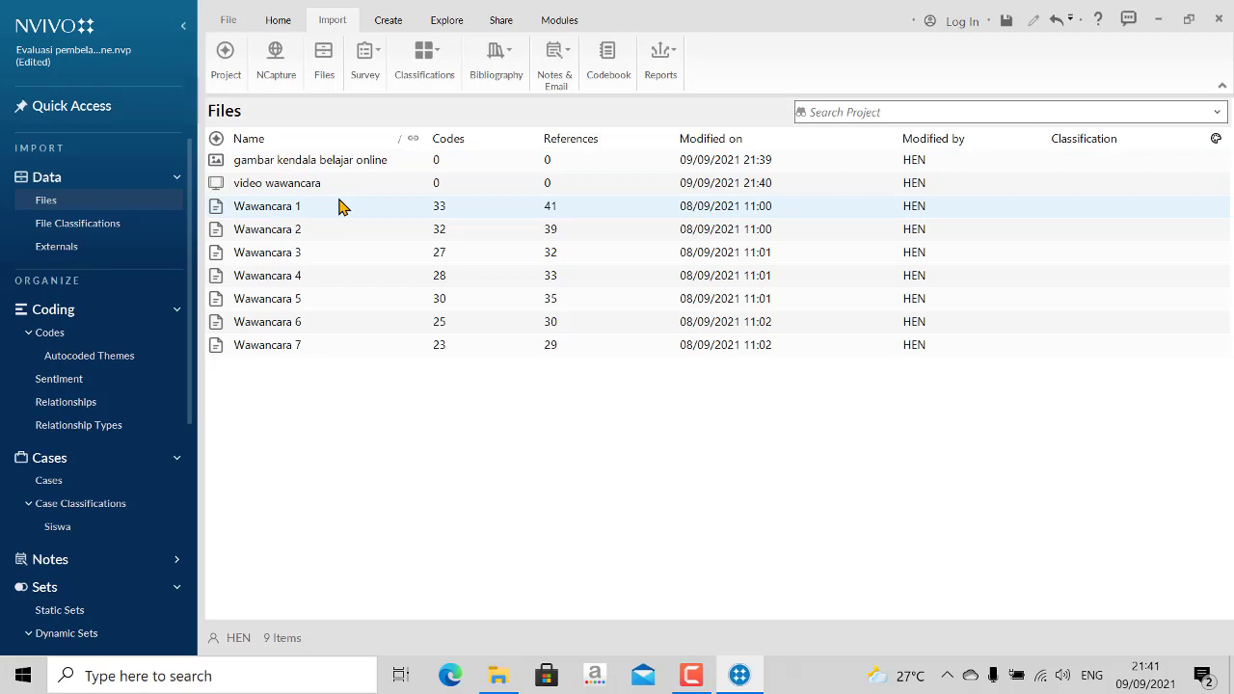
- Open the picture gambar kendala belajar online, then view video wawancara and close it again
double_click(324, 169)
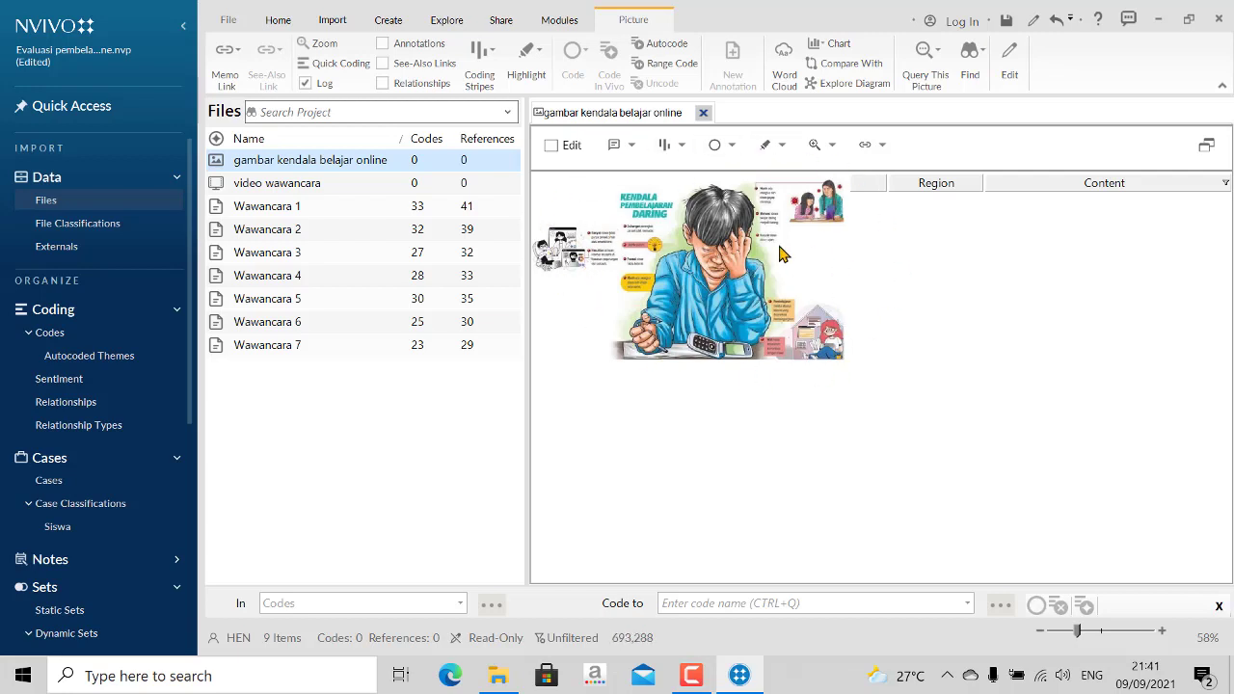
double_click(294, 183)
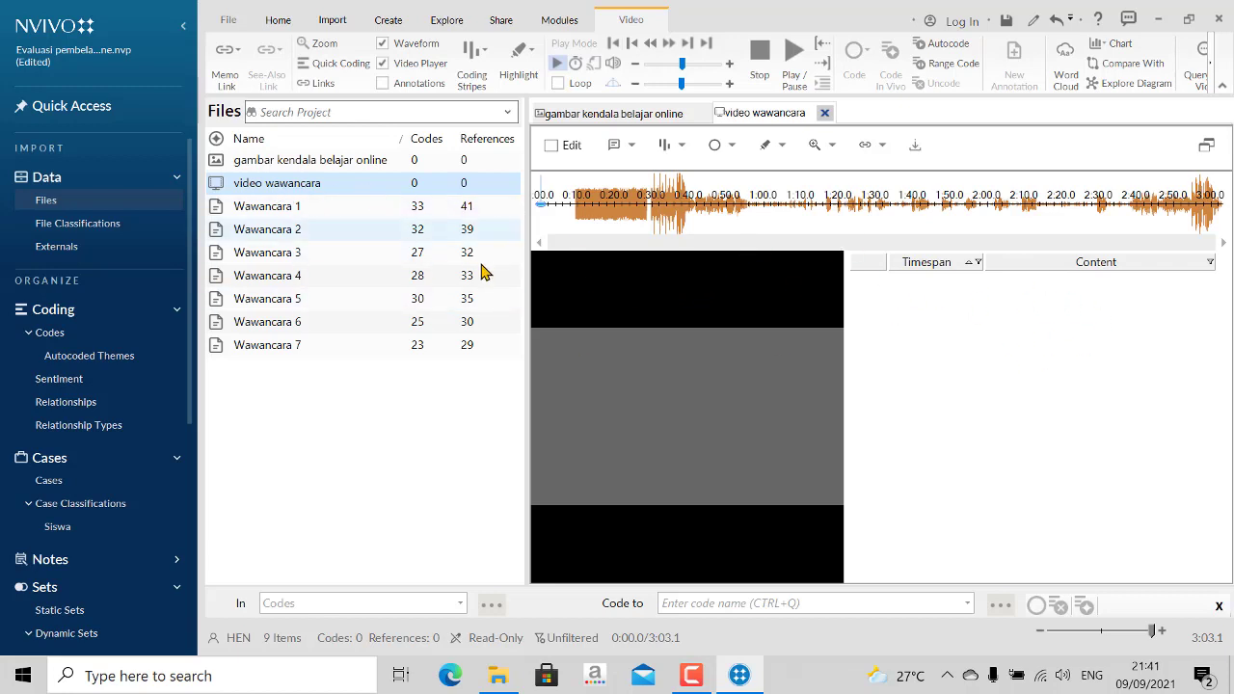
click(824, 113)
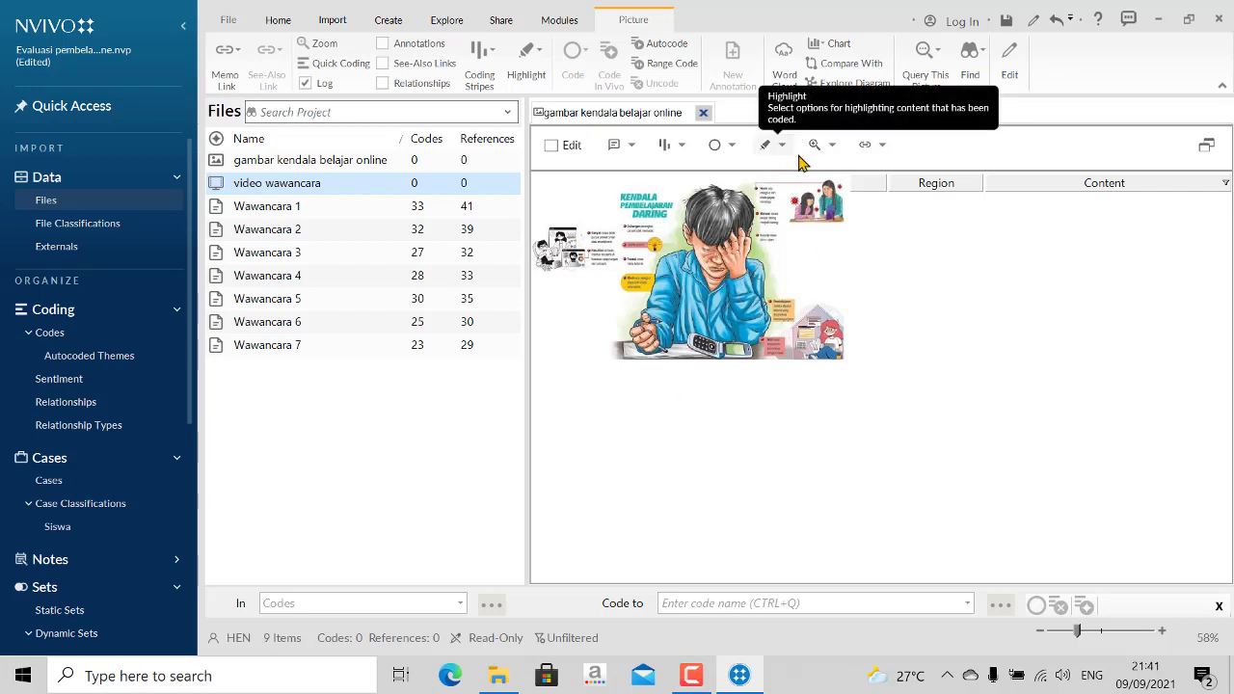
- Enable editing for the open picture gambar kendala belajar online
click(834, 146)
click(846, 202)
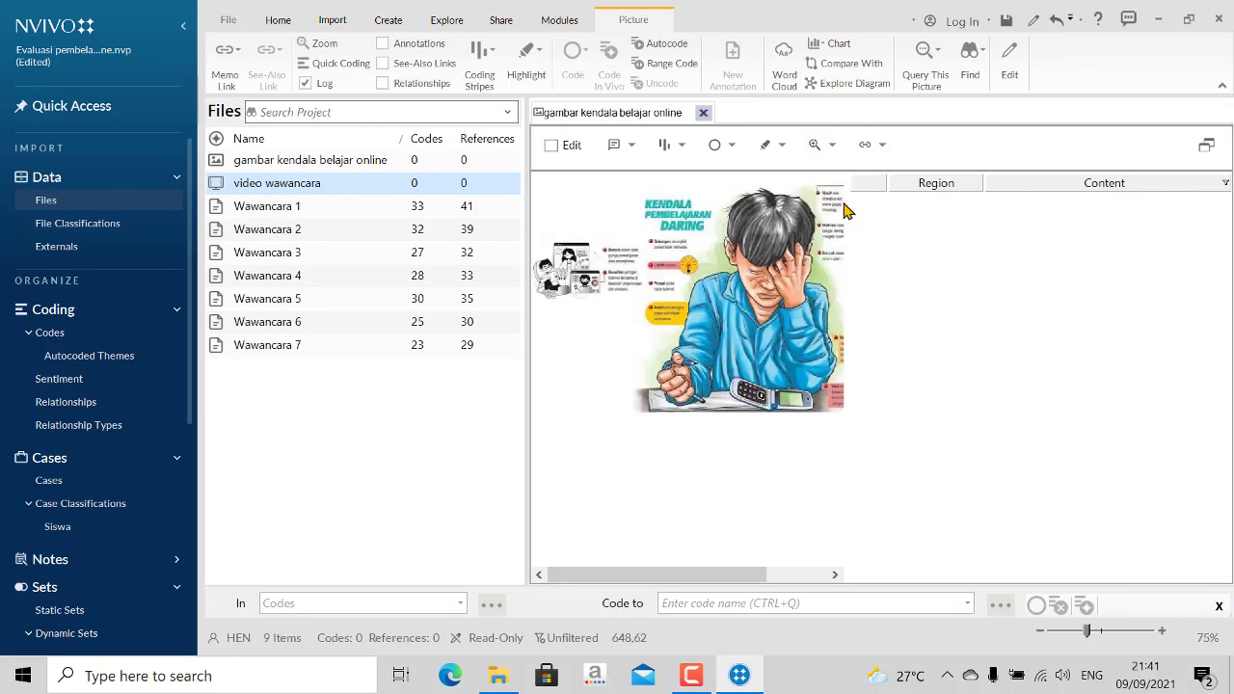
click(833, 147)
click(847, 203)
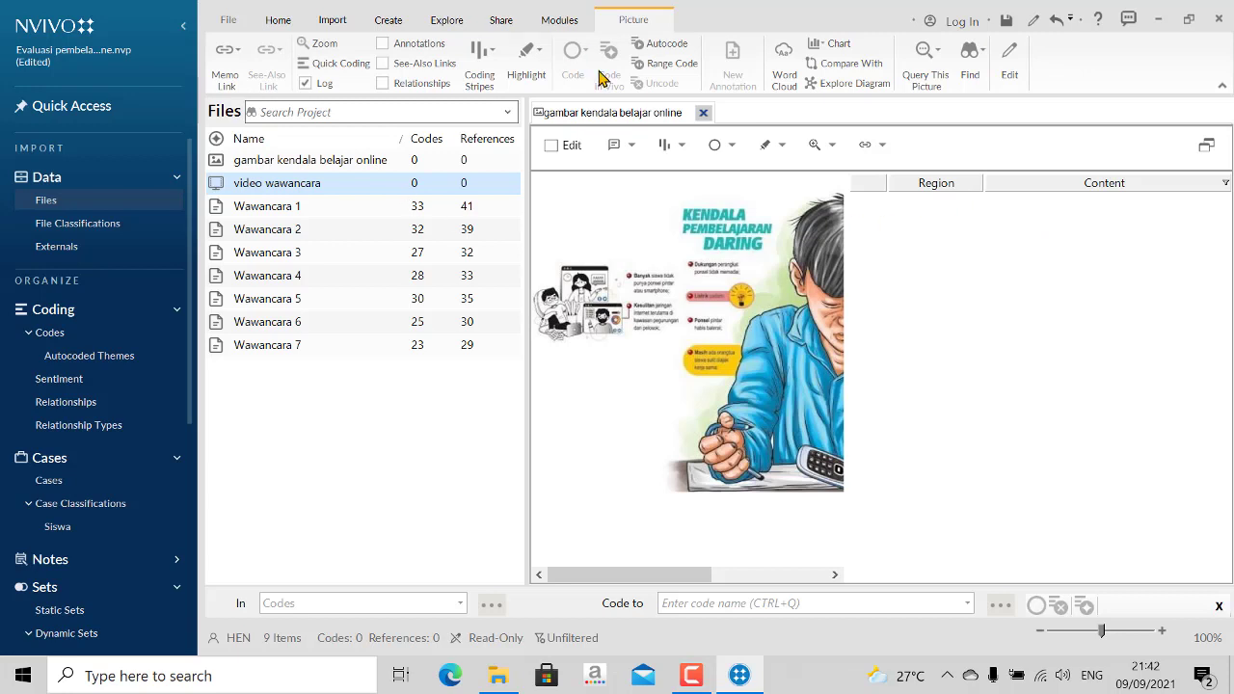
click(551, 146)
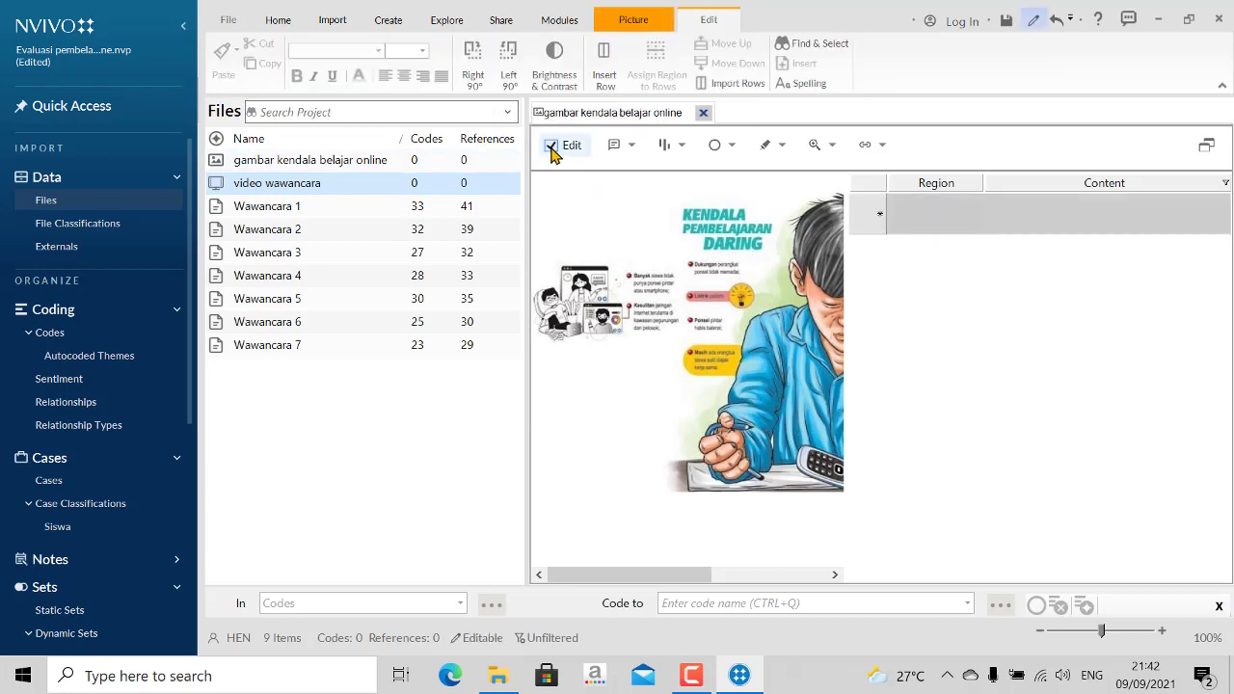
click(551, 147)
click(551, 146)
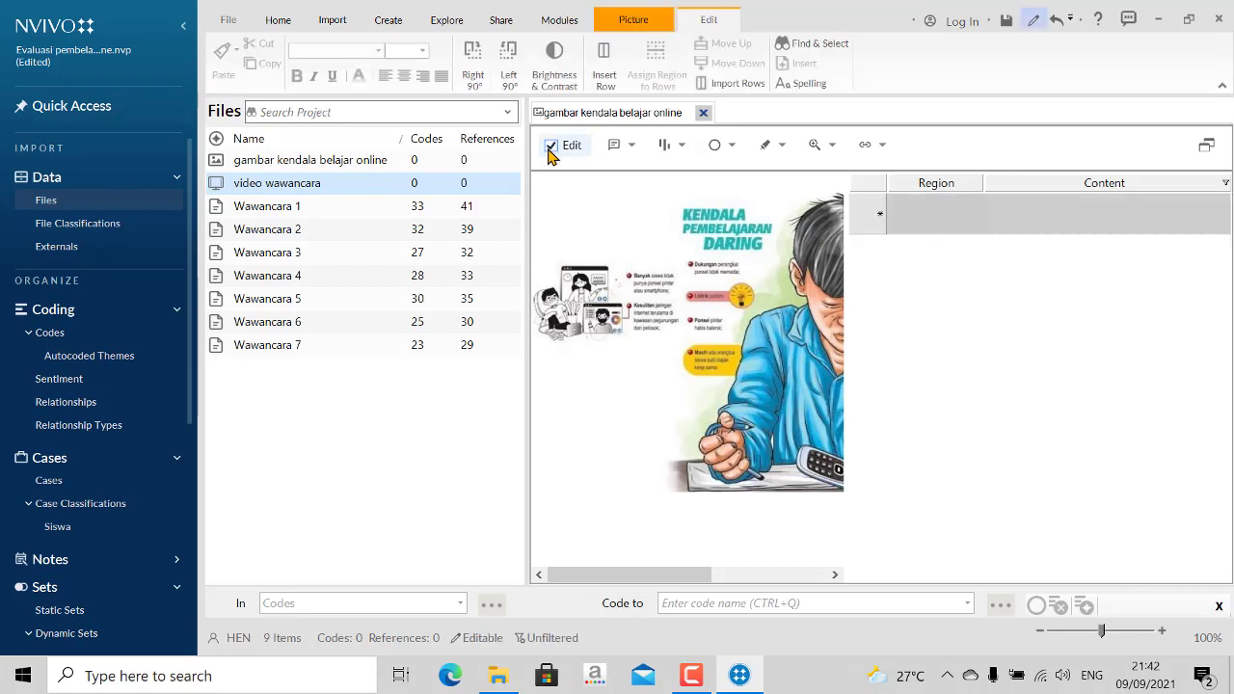
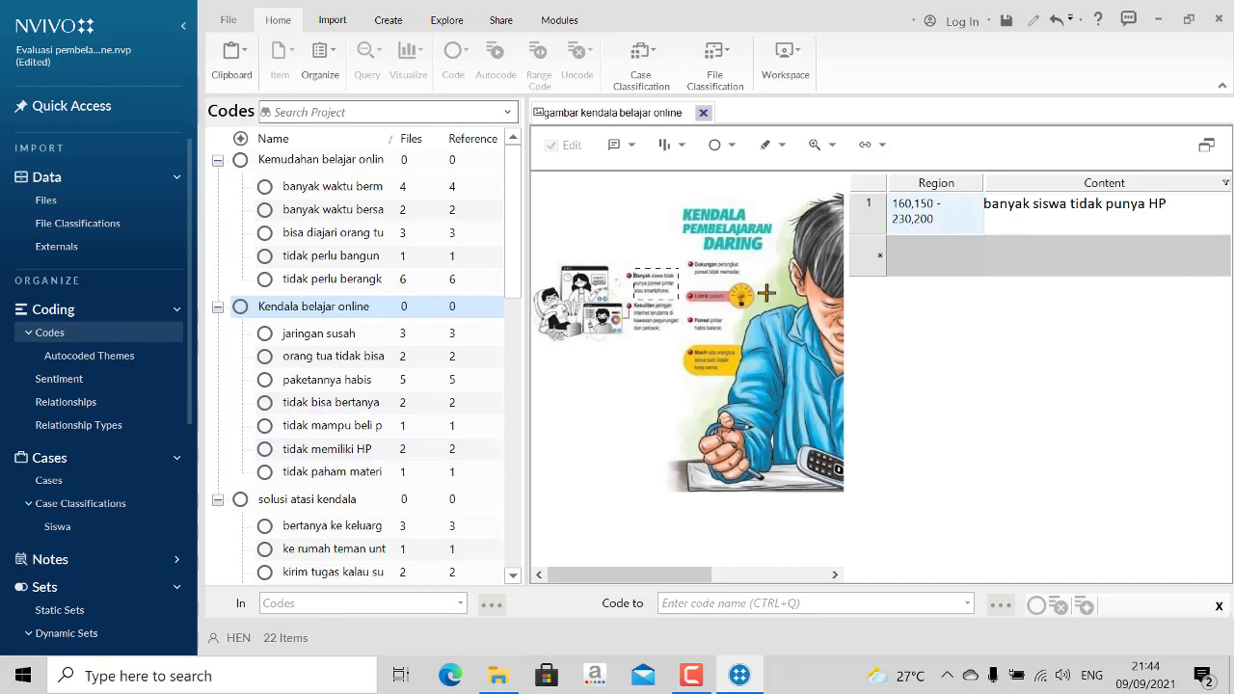
click(863, 223)
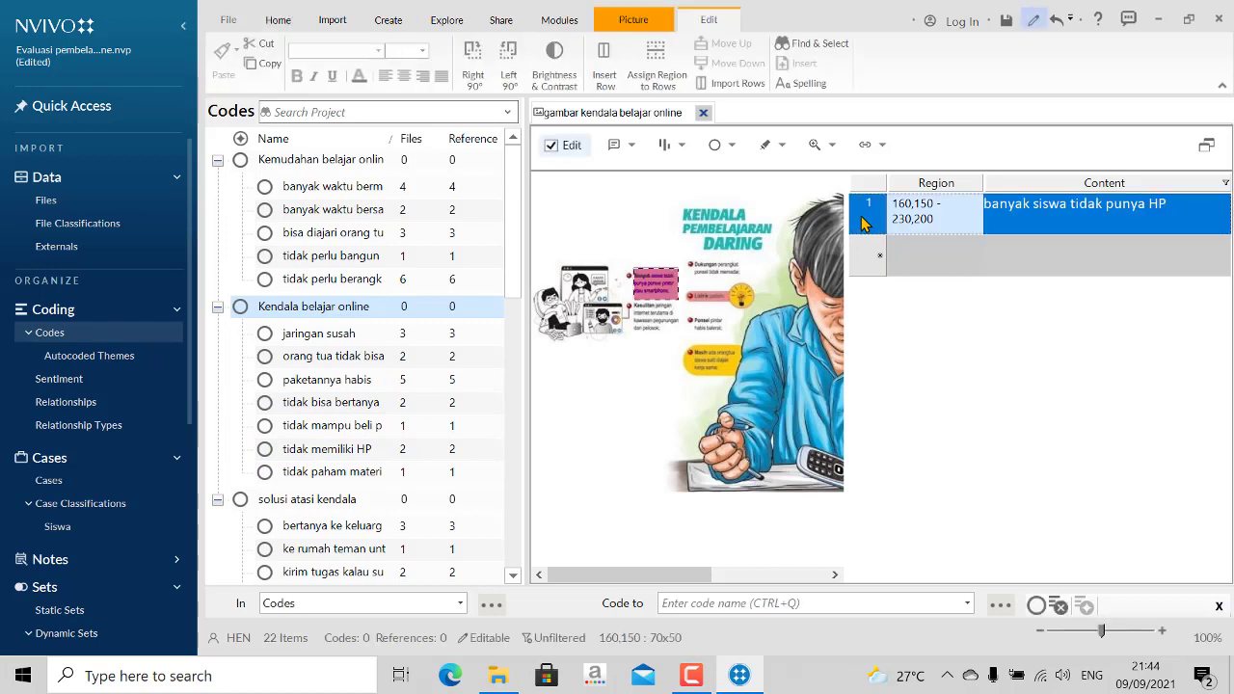
right_click(863, 223)
click(889, 241)
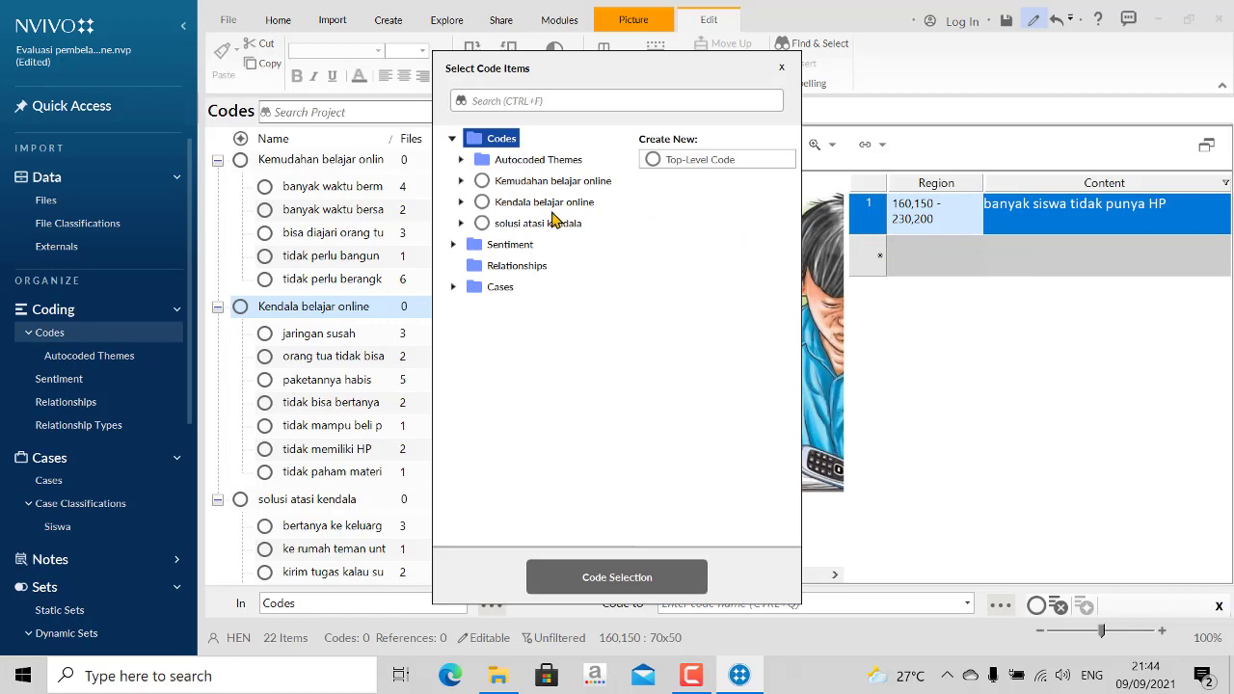
click(460, 202)
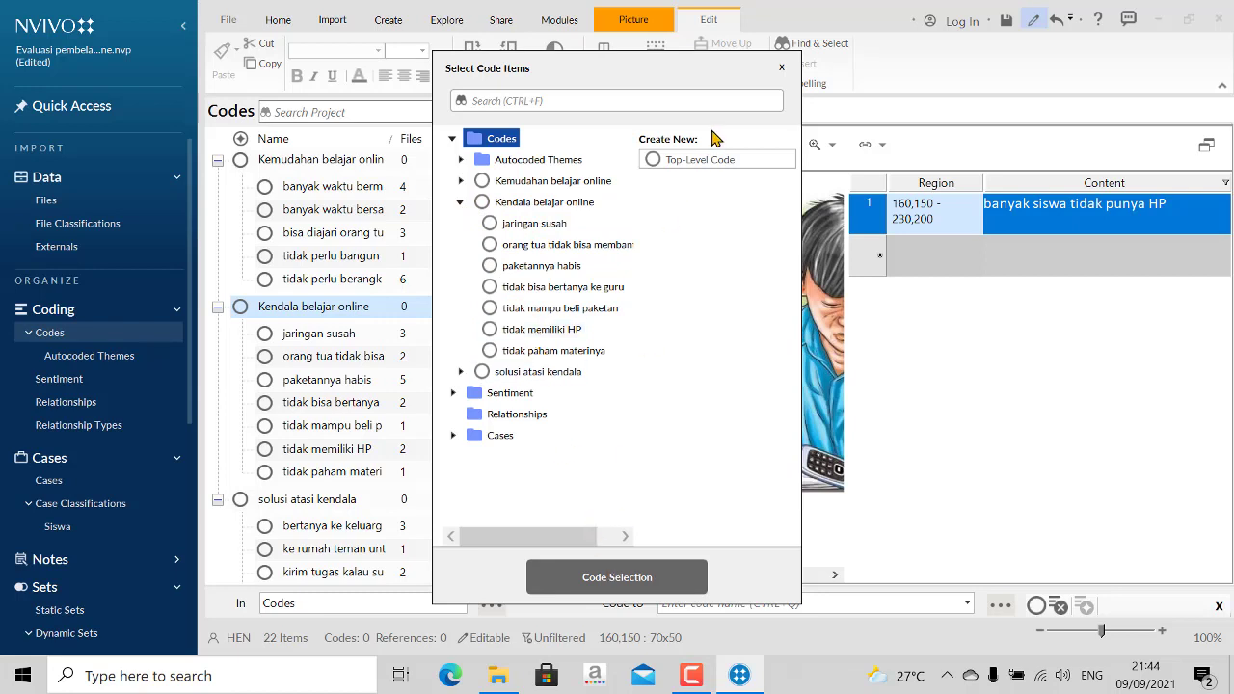
click(778, 67)
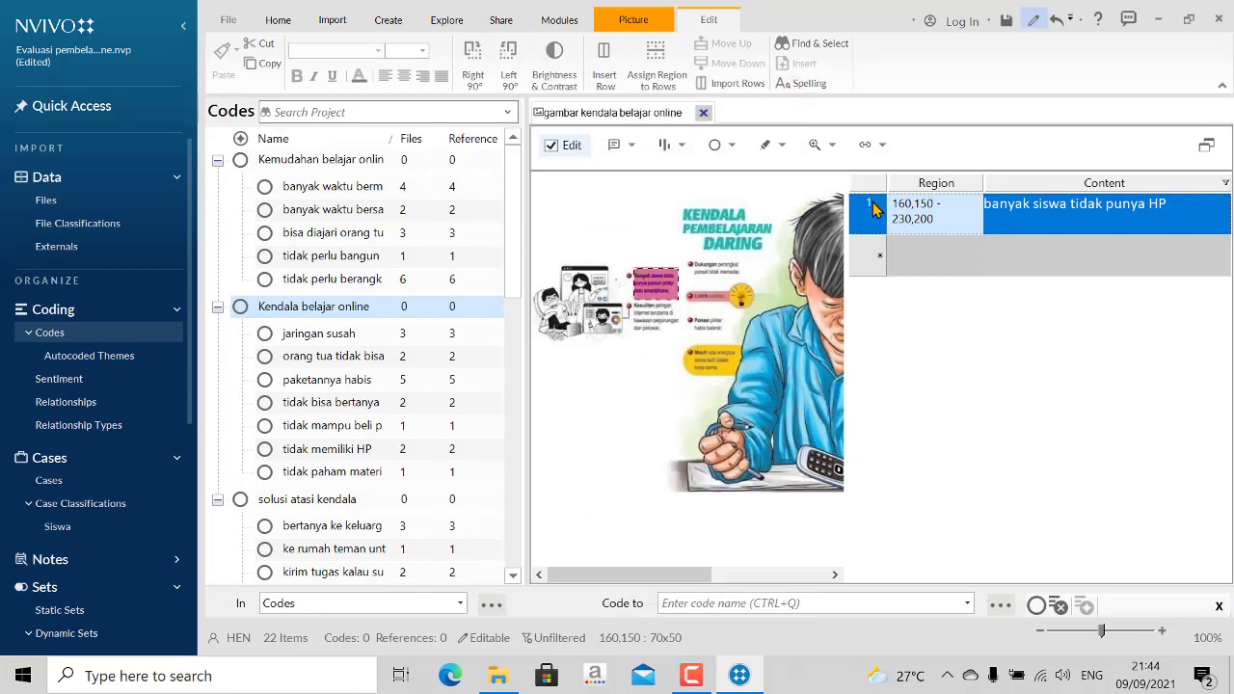
- Code the picture's "banyak siswa tidak punya HP" row to tidak memiliki HP under Kendala belajar online, then check the code's references and source picture
drag(865, 210, 722, 253)
drag(577, 308, 310, 458)
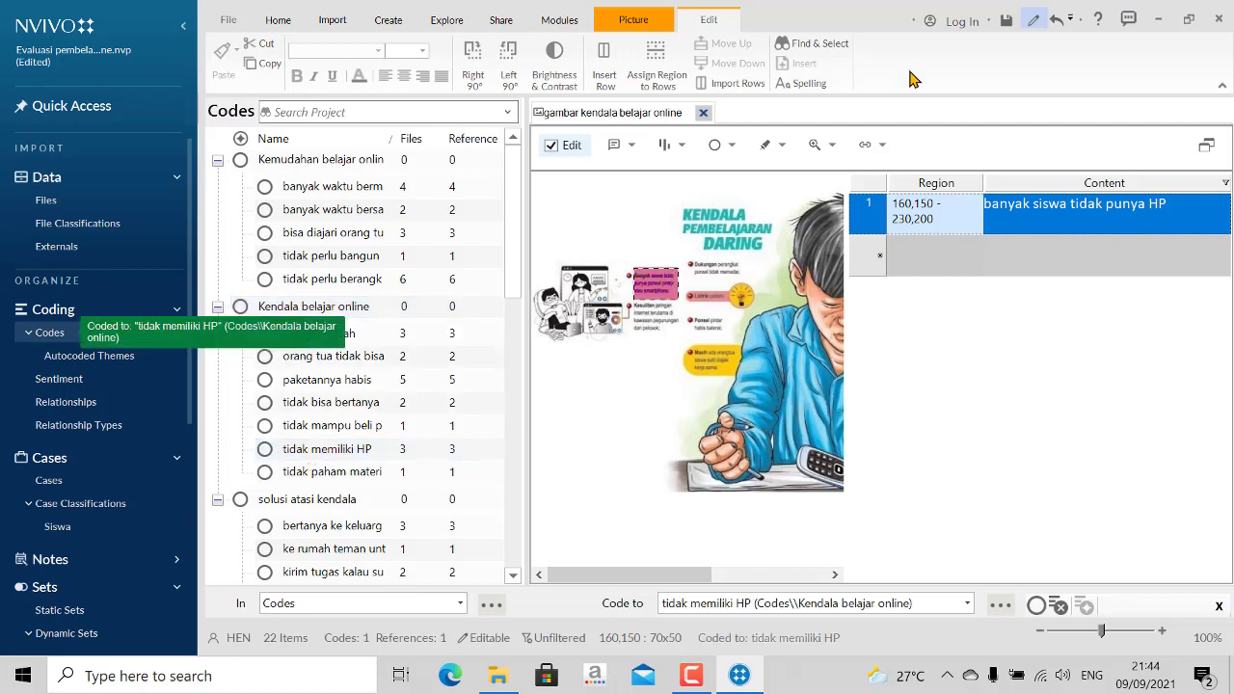
click(313, 458)
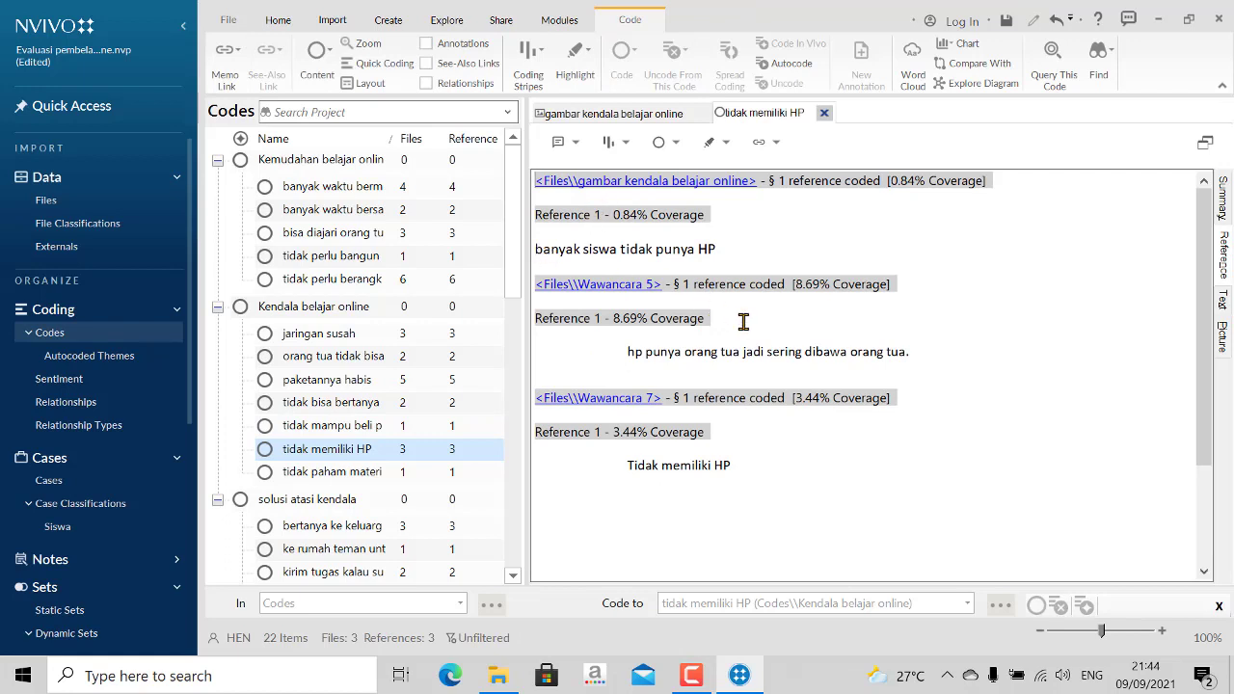
click(631, 181)
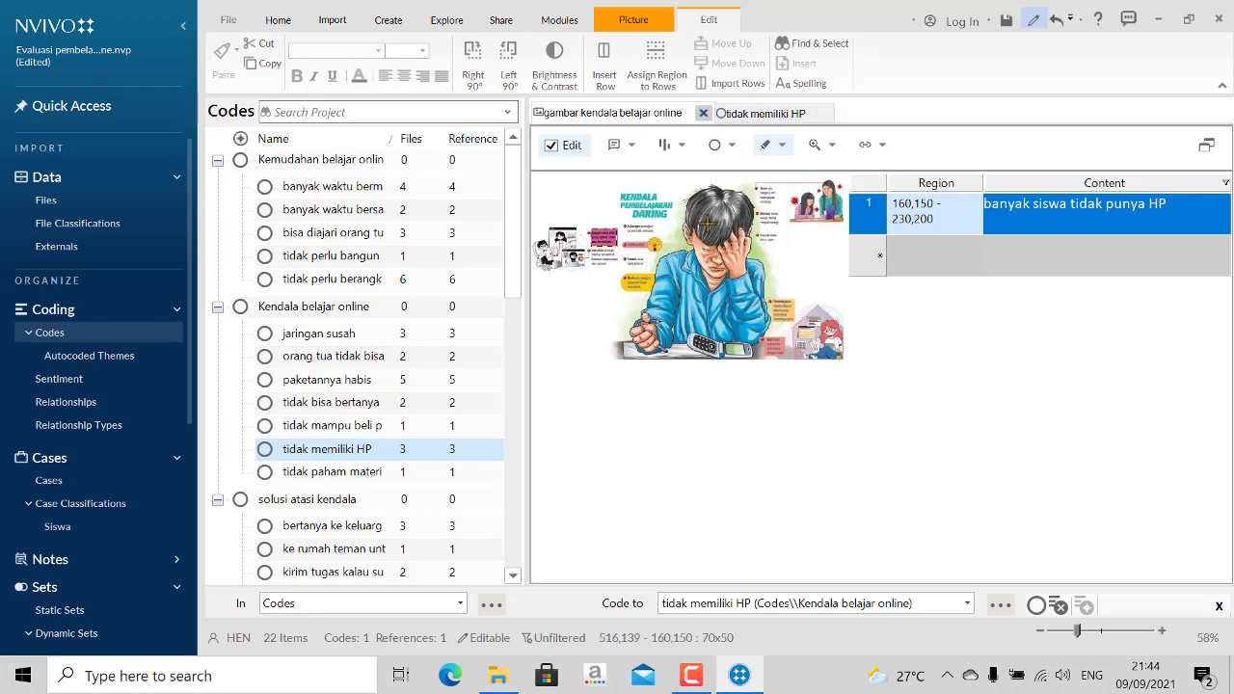
click(791, 113)
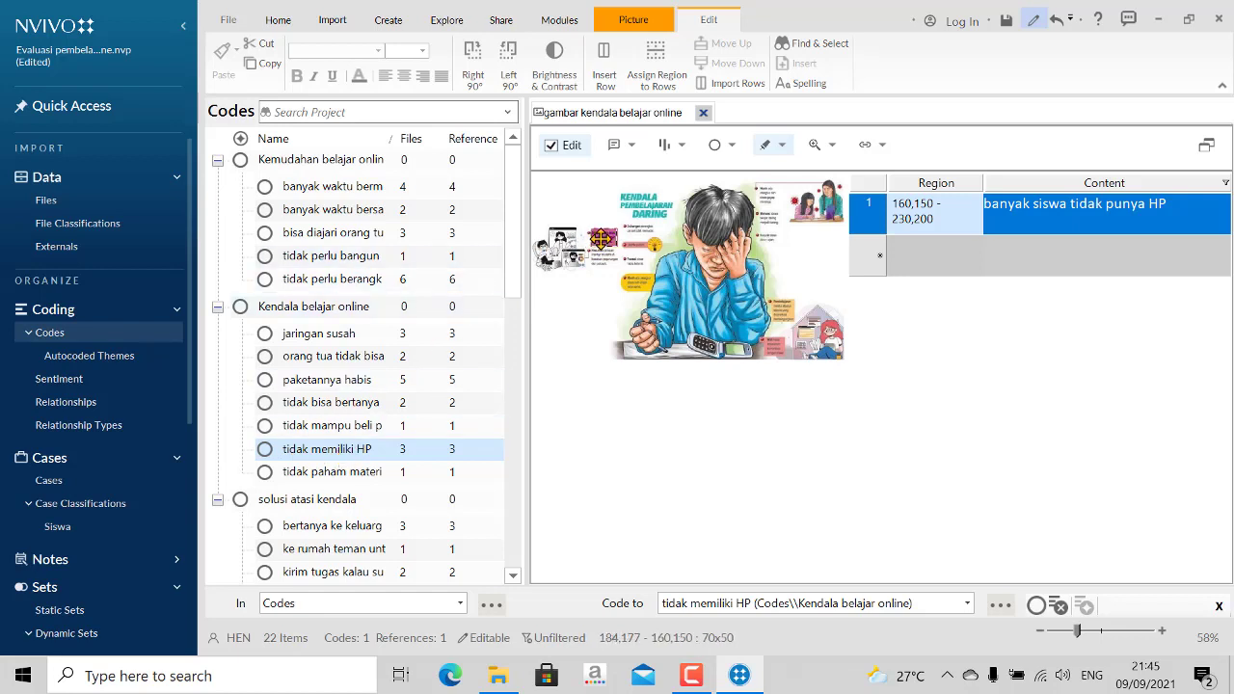
- Code the marked picture region 160,150 - 230,200 to tidak memiliki HP and review the picture's references in that code
drag(578, 277, 321, 461)
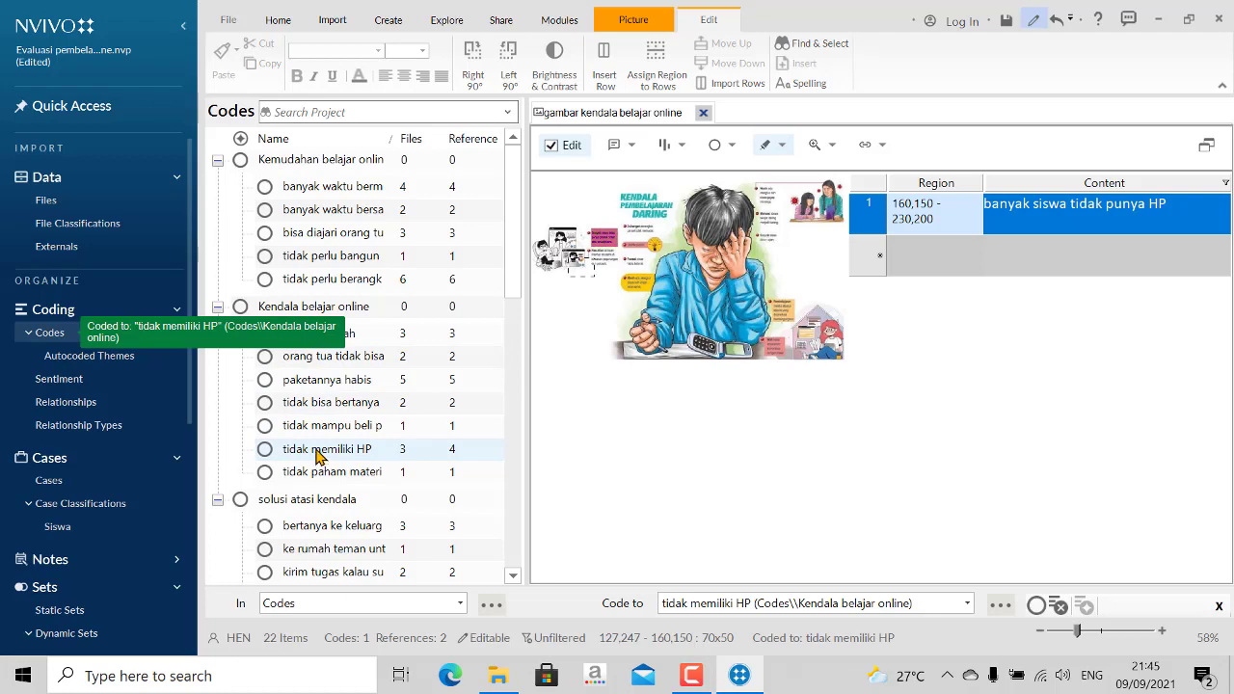
click(324, 453)
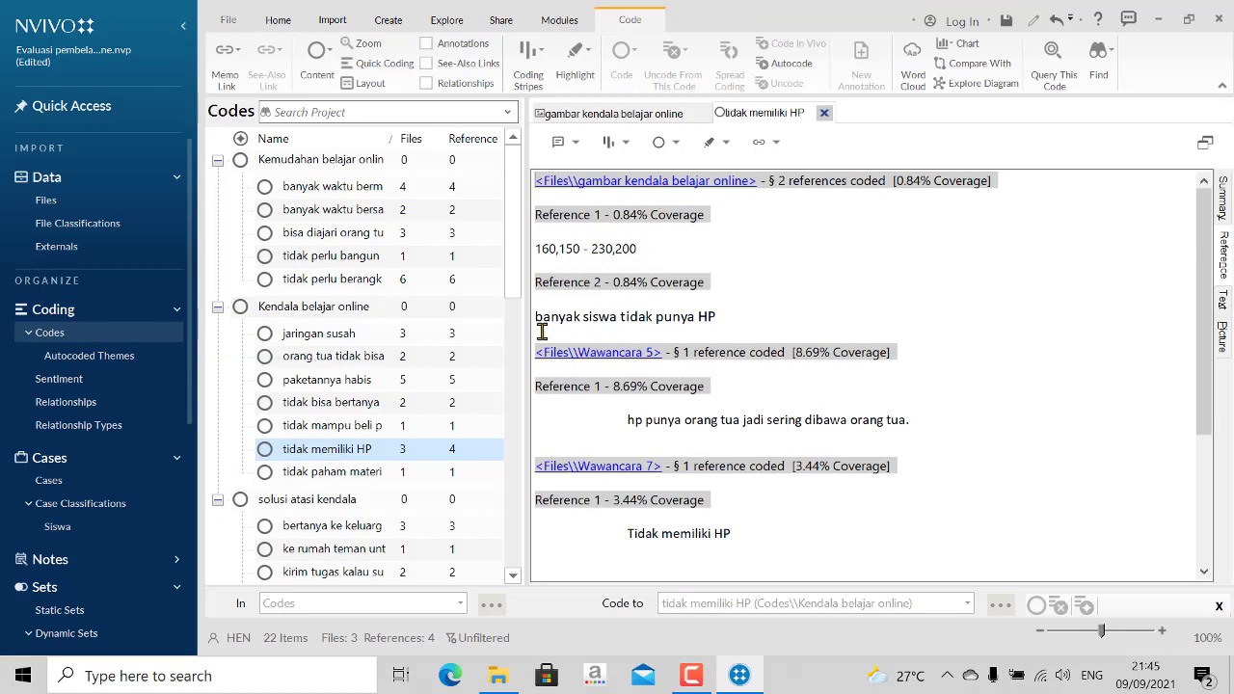
drag(541, 248, 642, 268)
drag(539, 316, 718, 318)
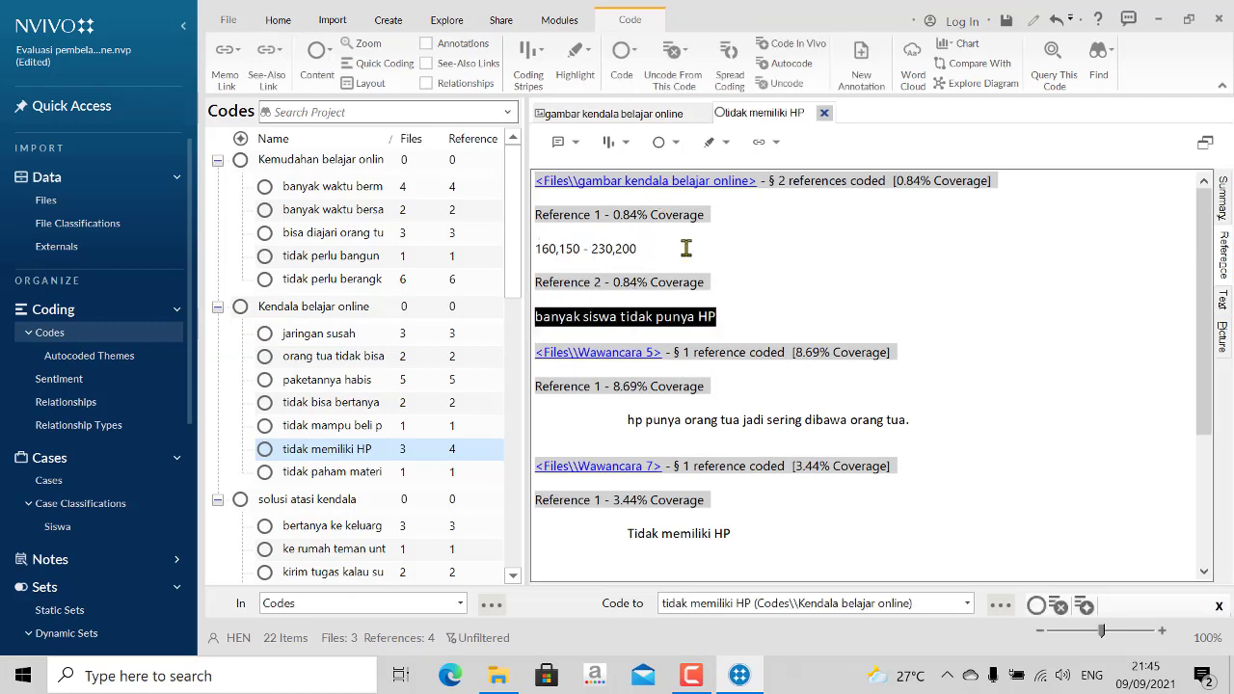
- Go from the code's reference to its source picture, then close both the tidak memiliki HP code and the picture
click(666, 181)
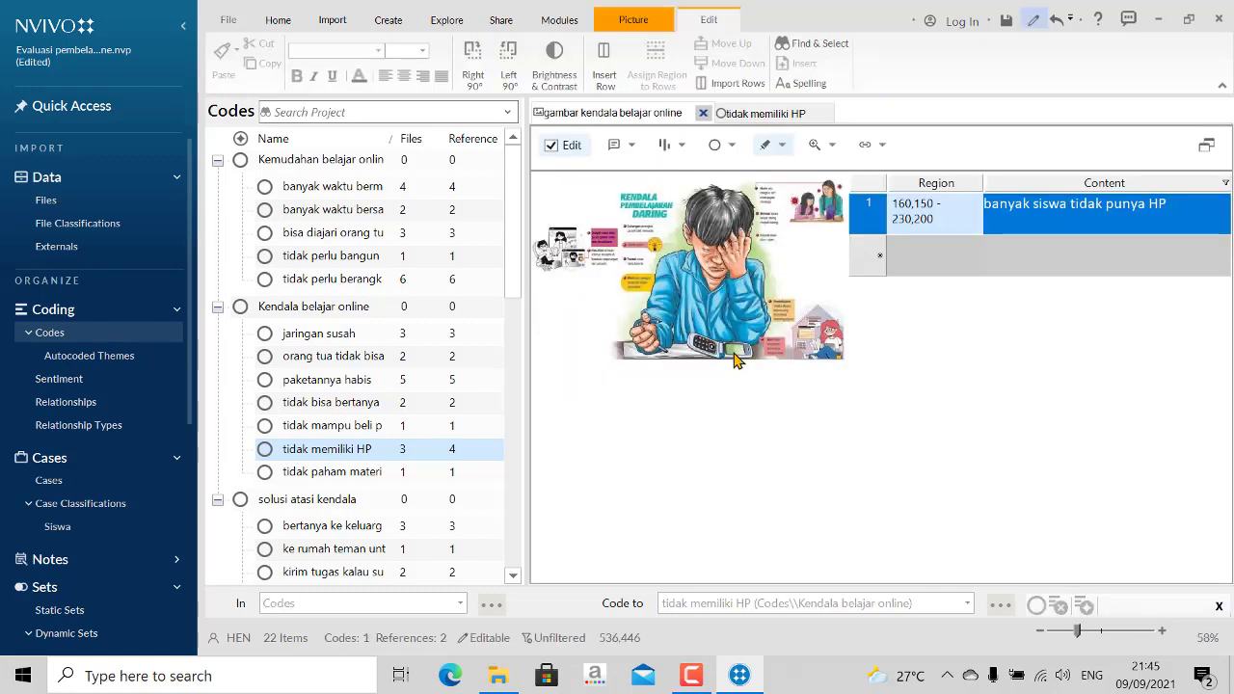
click(822, 113)
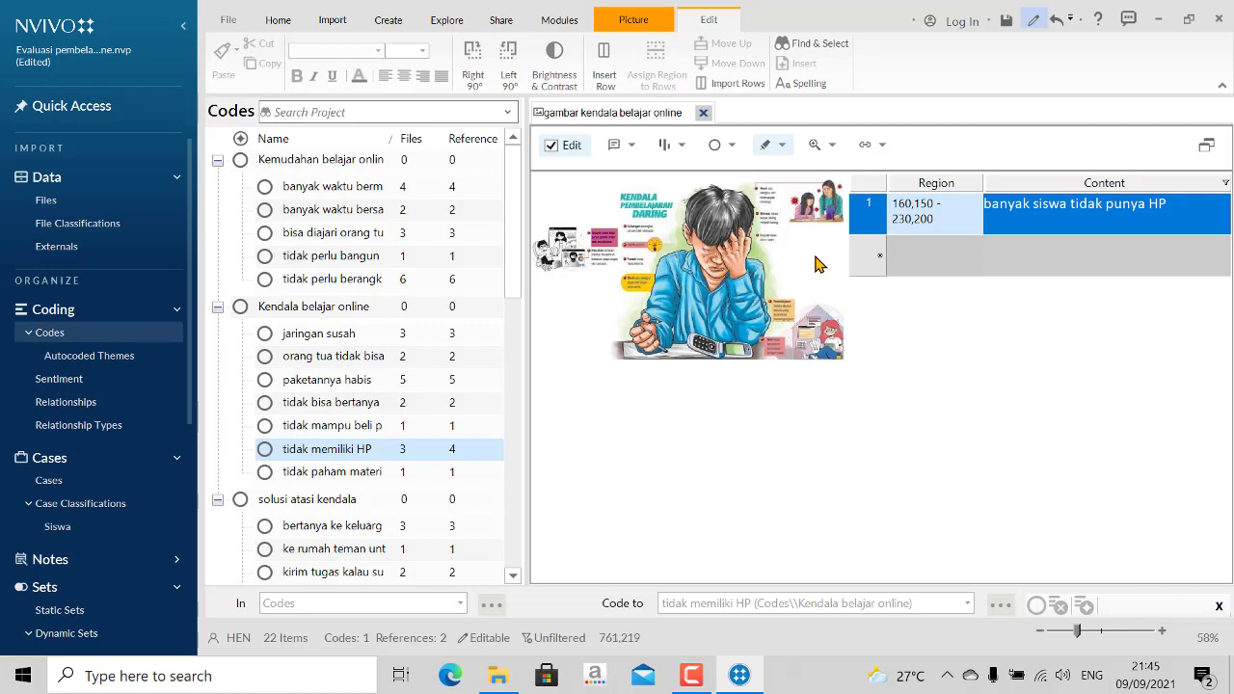
click(704, 112)
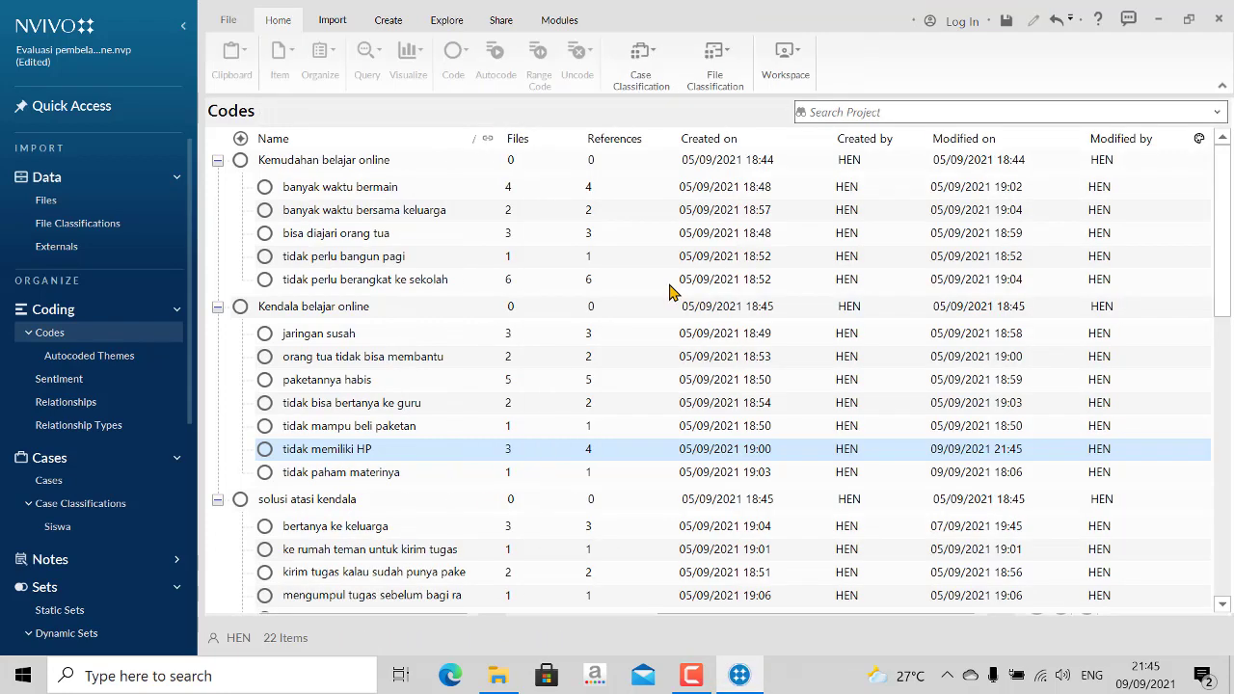
- Open video wawancara from the project files and play it with the player volume raised
click(45, 200)
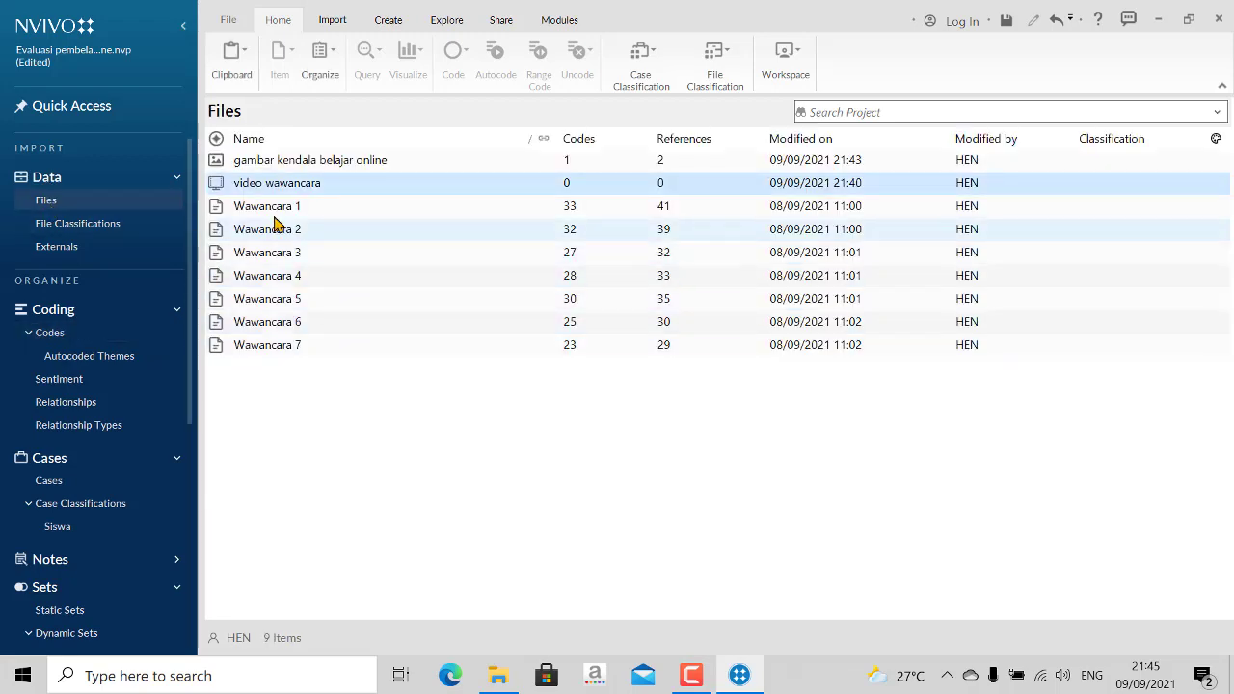
double_click(303, 184)
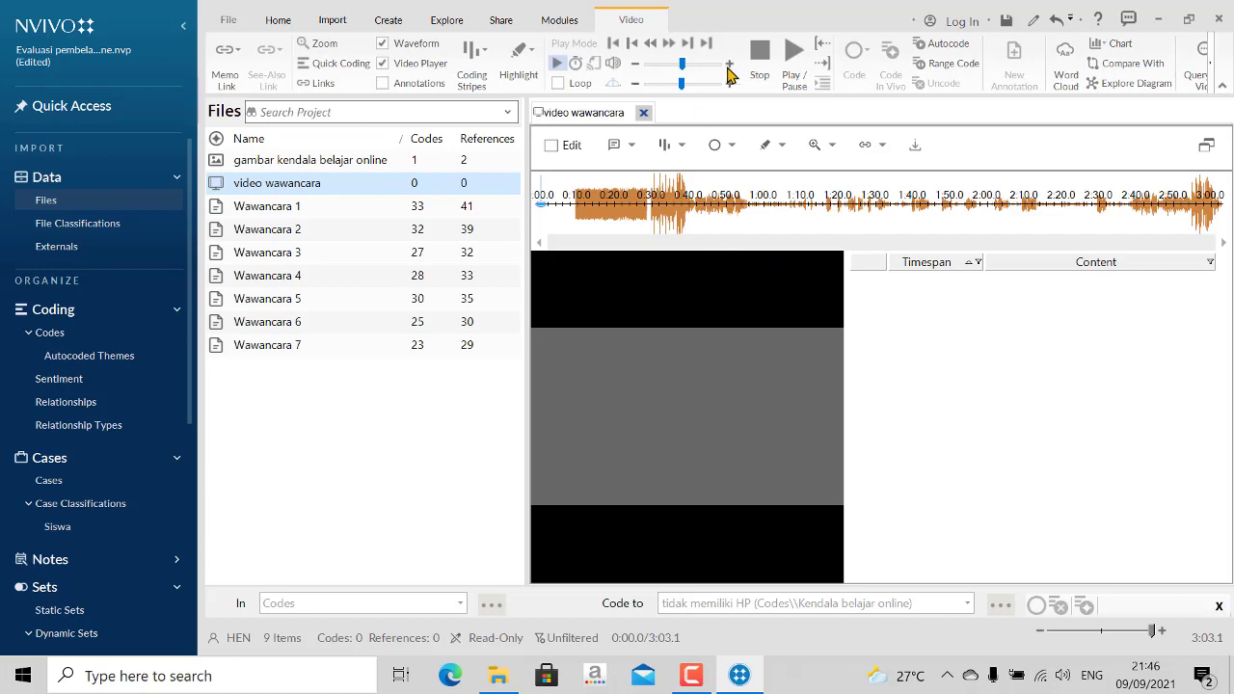
click(795, 55)
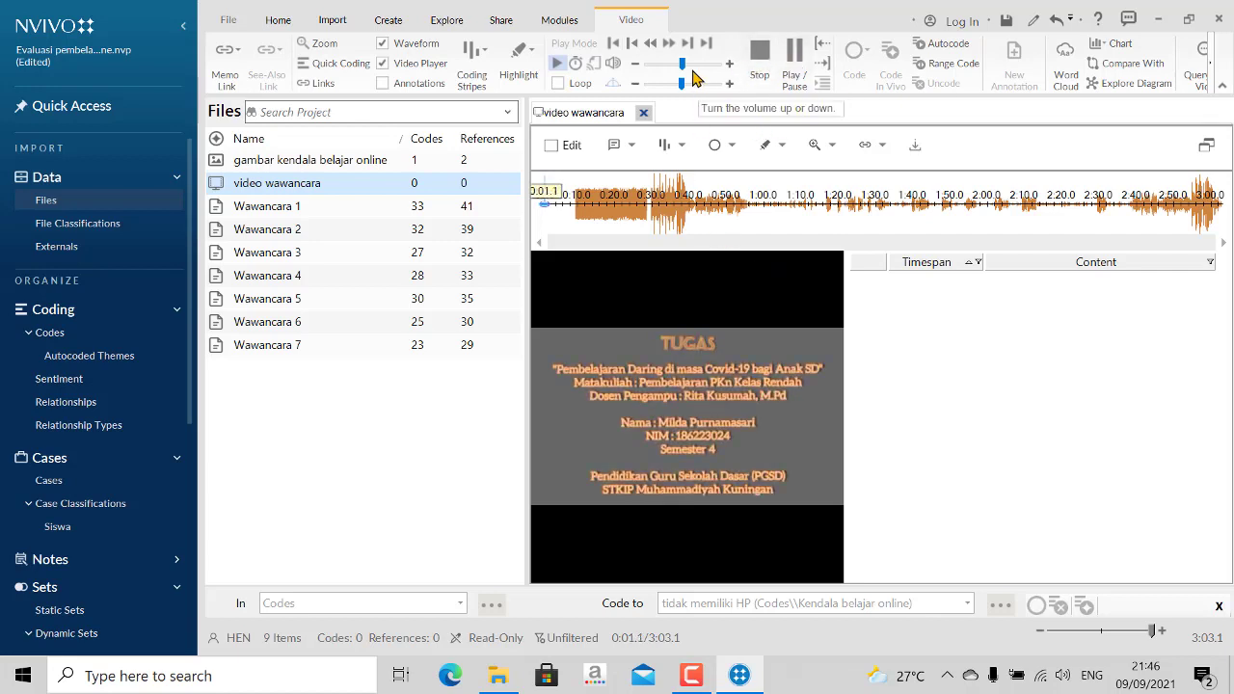
drag(679, 63, 717, 63)
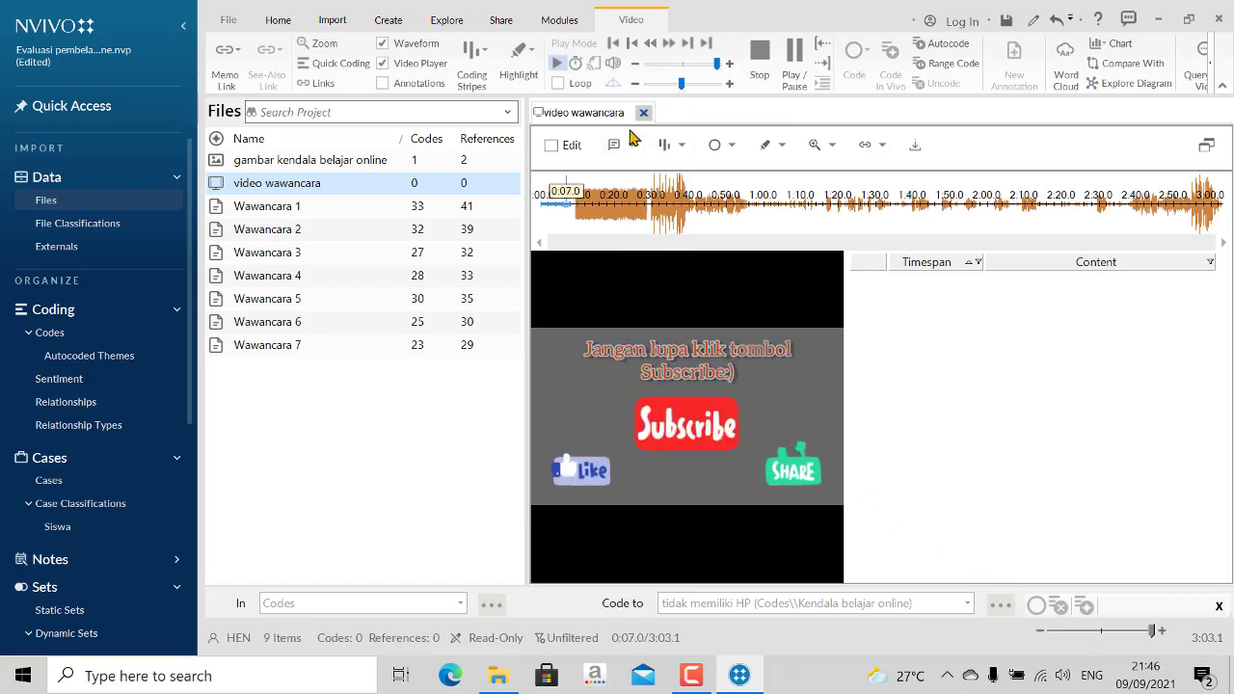
- Check the speaker volume, skip ahead through the video and pause playback at 2:32.5
drag(573, 210, 646, 212)
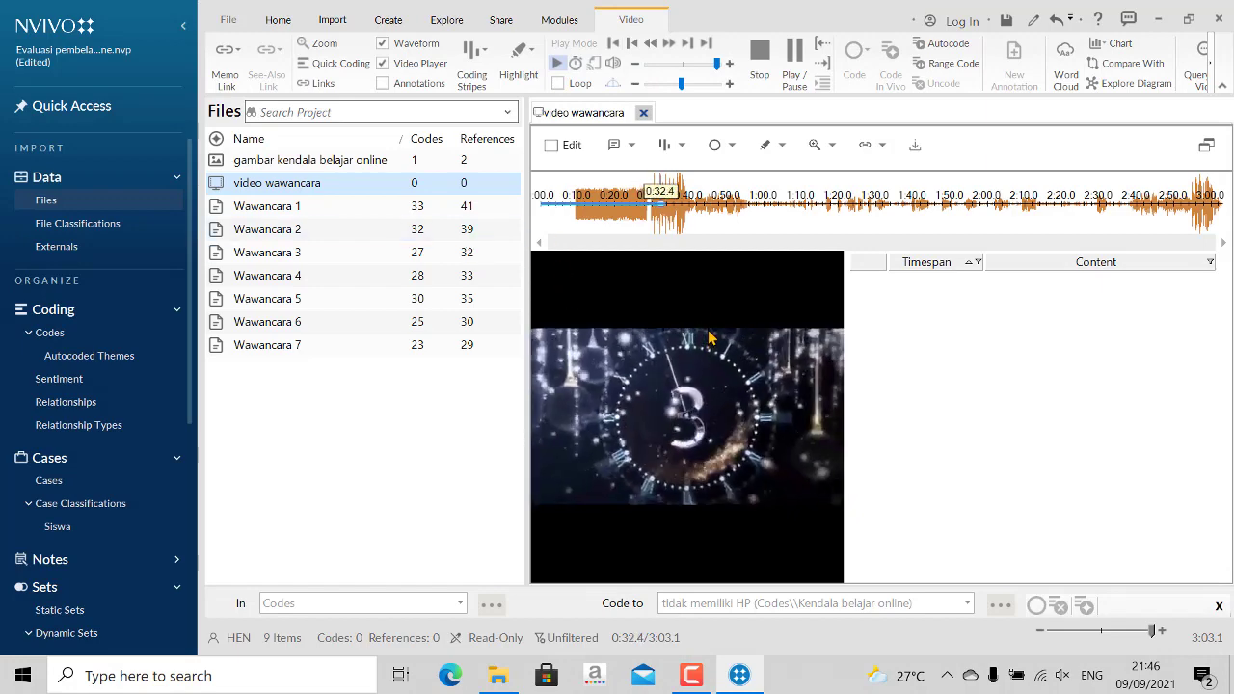
click(1062, 676)
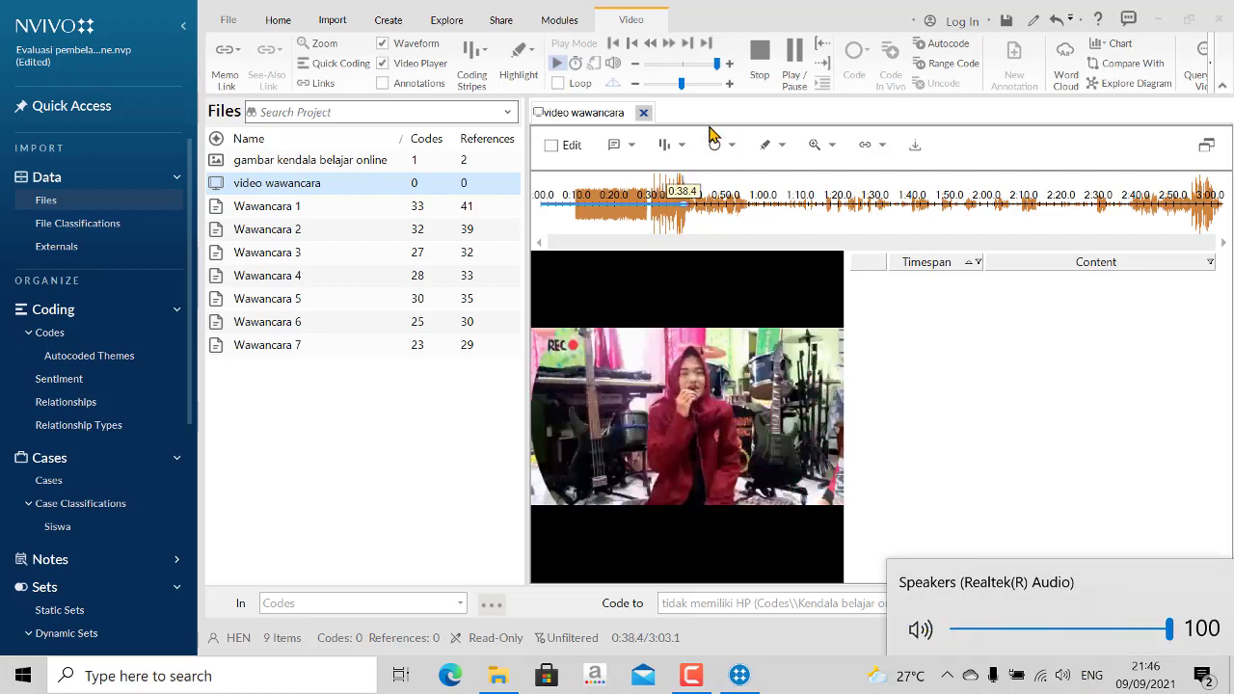
click(953, 489)
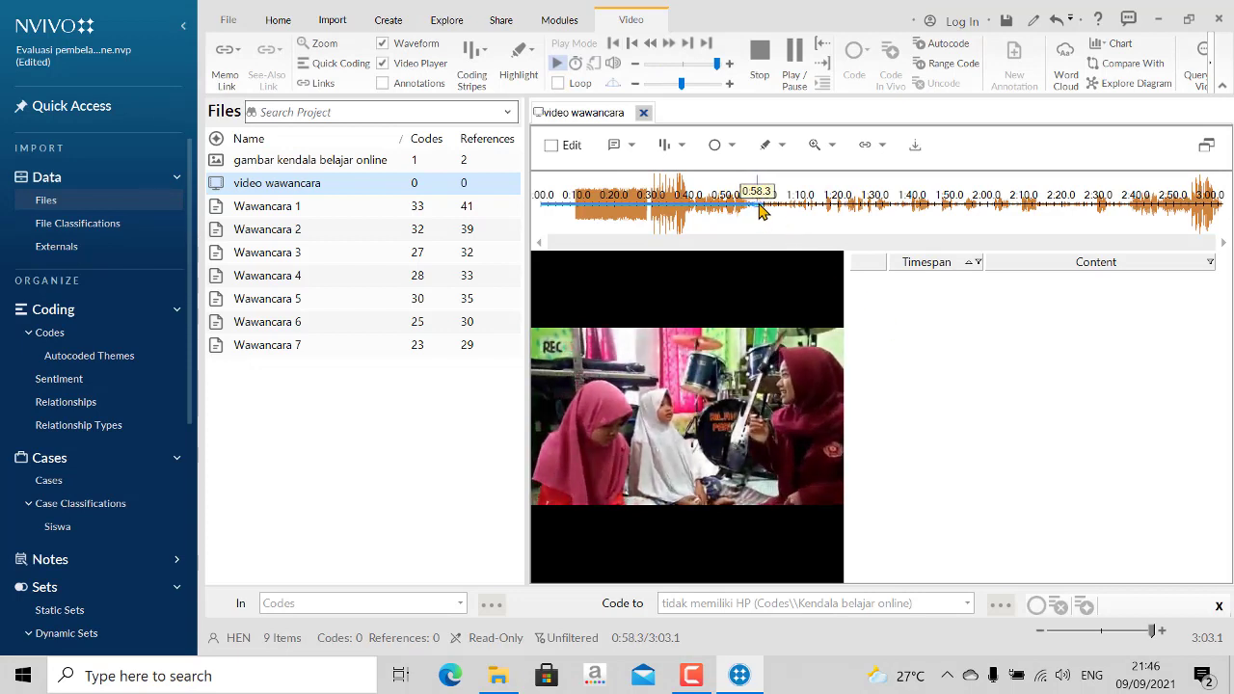
drag(771, 209, 976, 217)
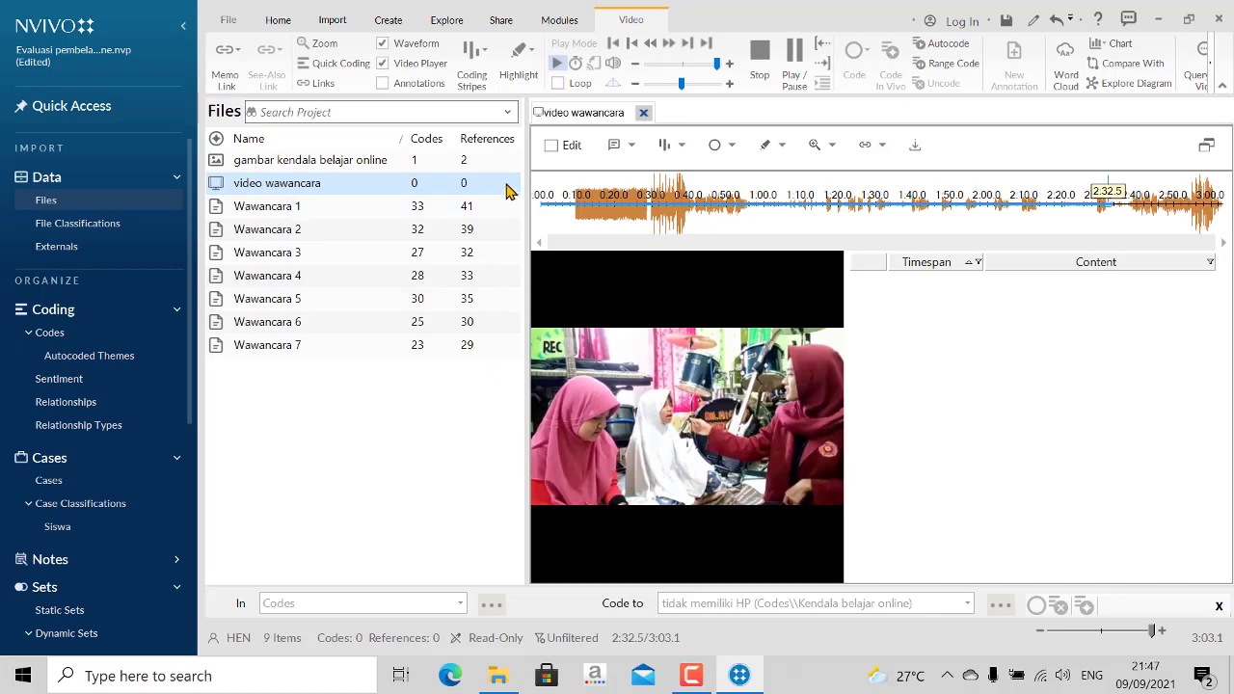
- Enable editing of the video and, in Transcribe mode, record the span 2:32.5 - 2:36.3 with the content "ada, materinya tidak jelas"
click(550, 147)
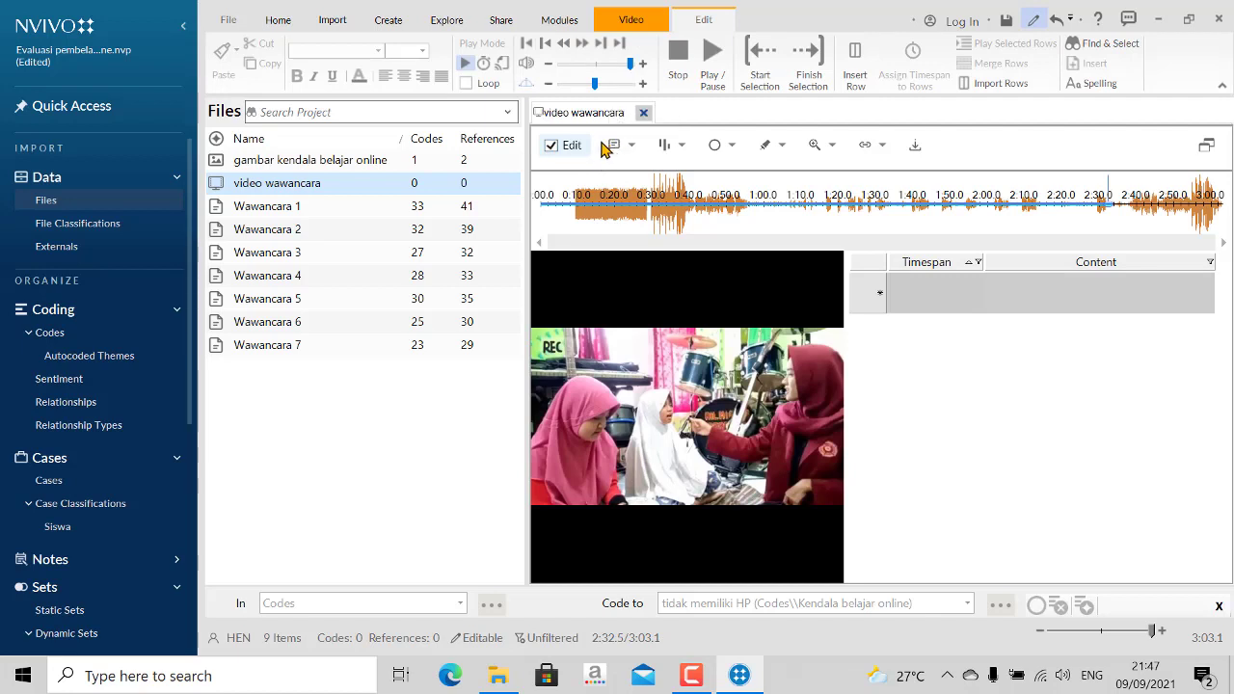
click(503, 68)
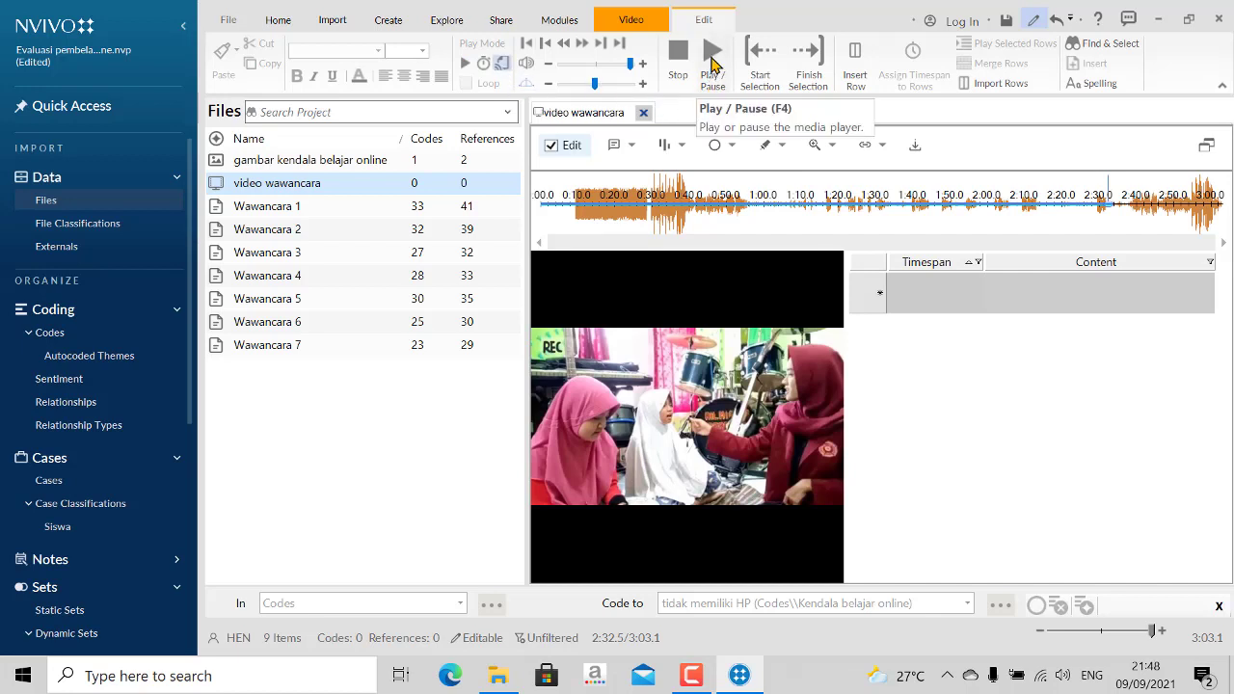
click(712, 63)
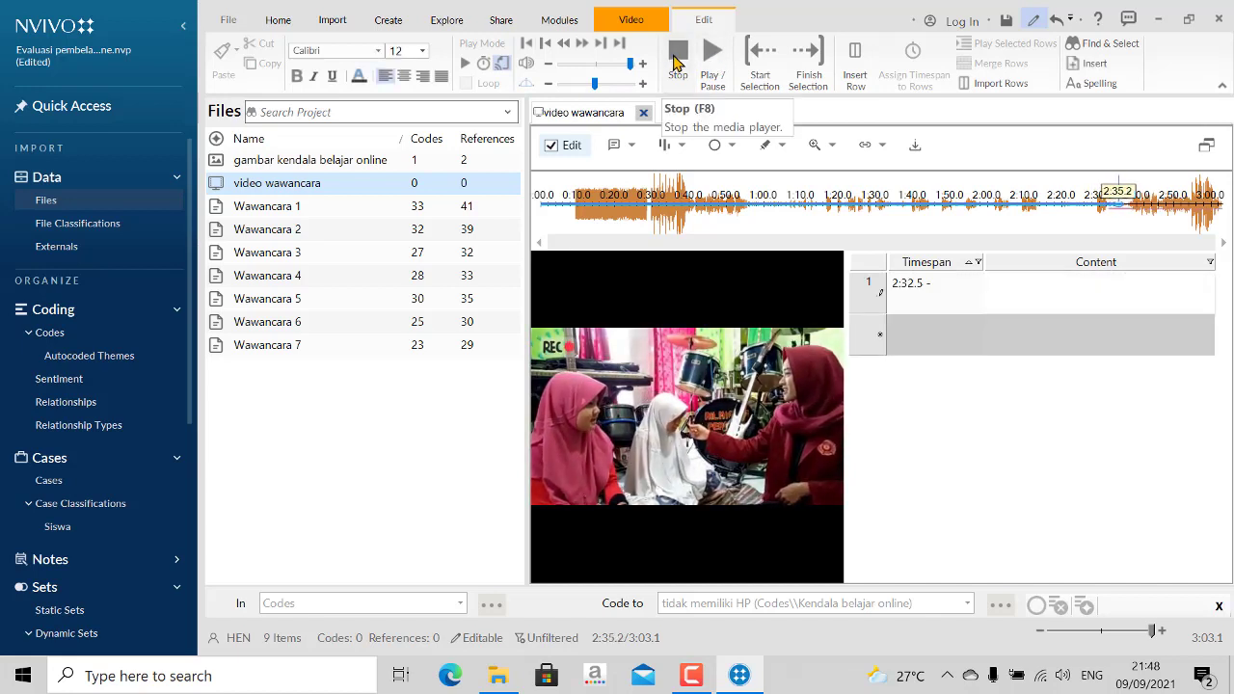
click(675, 63)
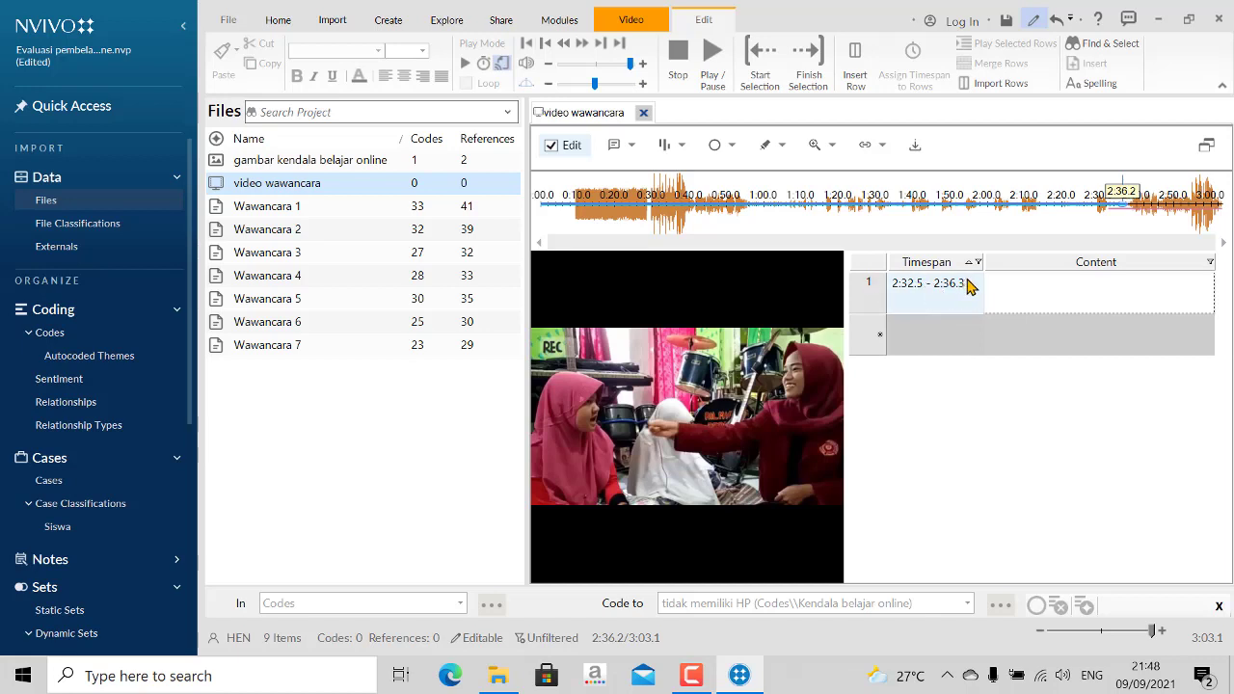
click(1006, 286)
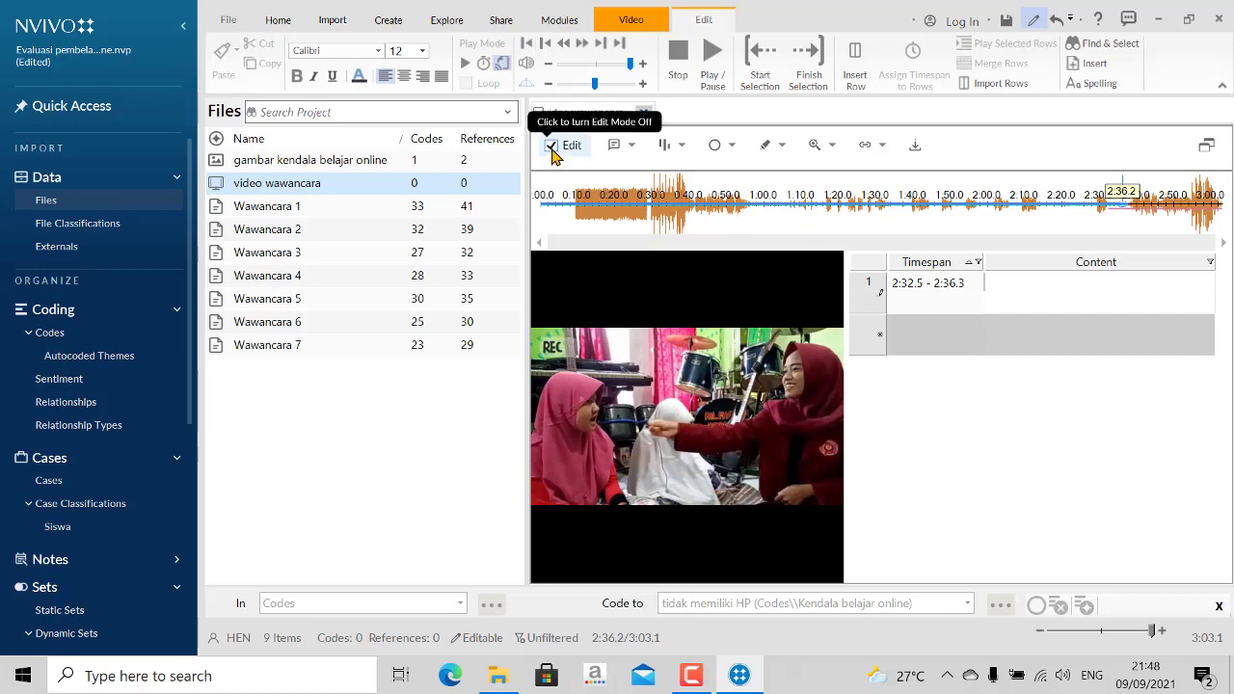
click(503, 63)
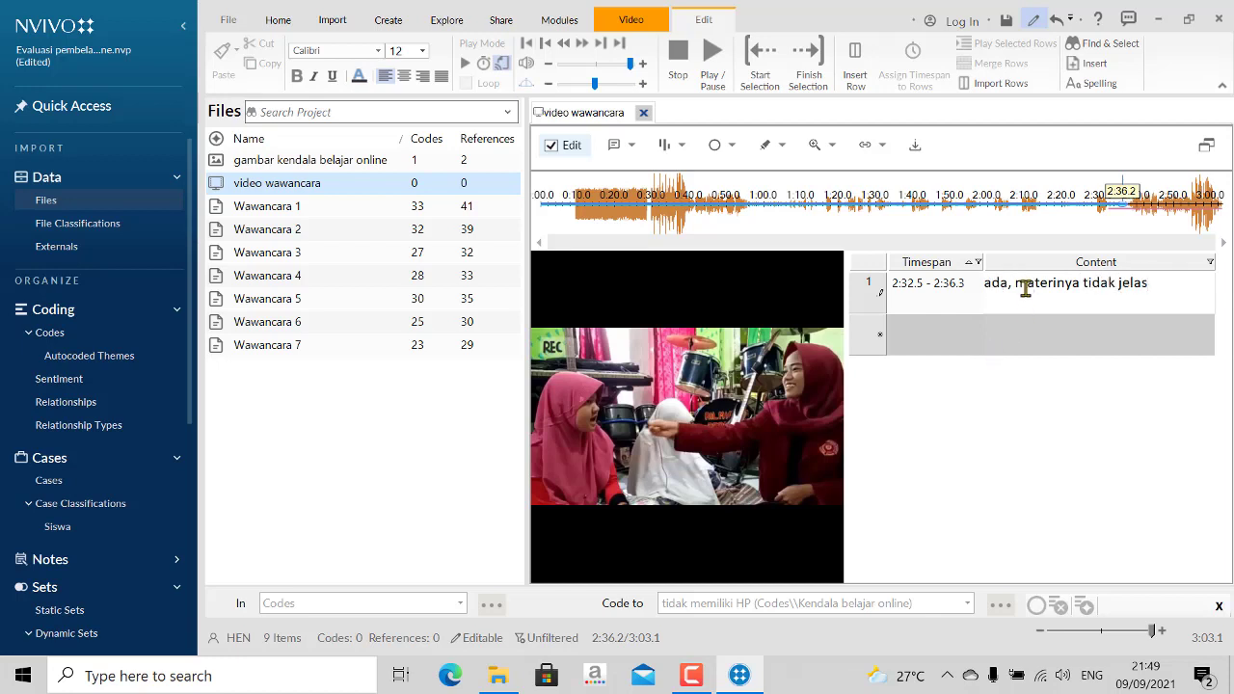
- Add a second transcript entry for 2:36.3 - 2:38.6 with the content "adas, materinya tidak jelas"
click(713, 59)
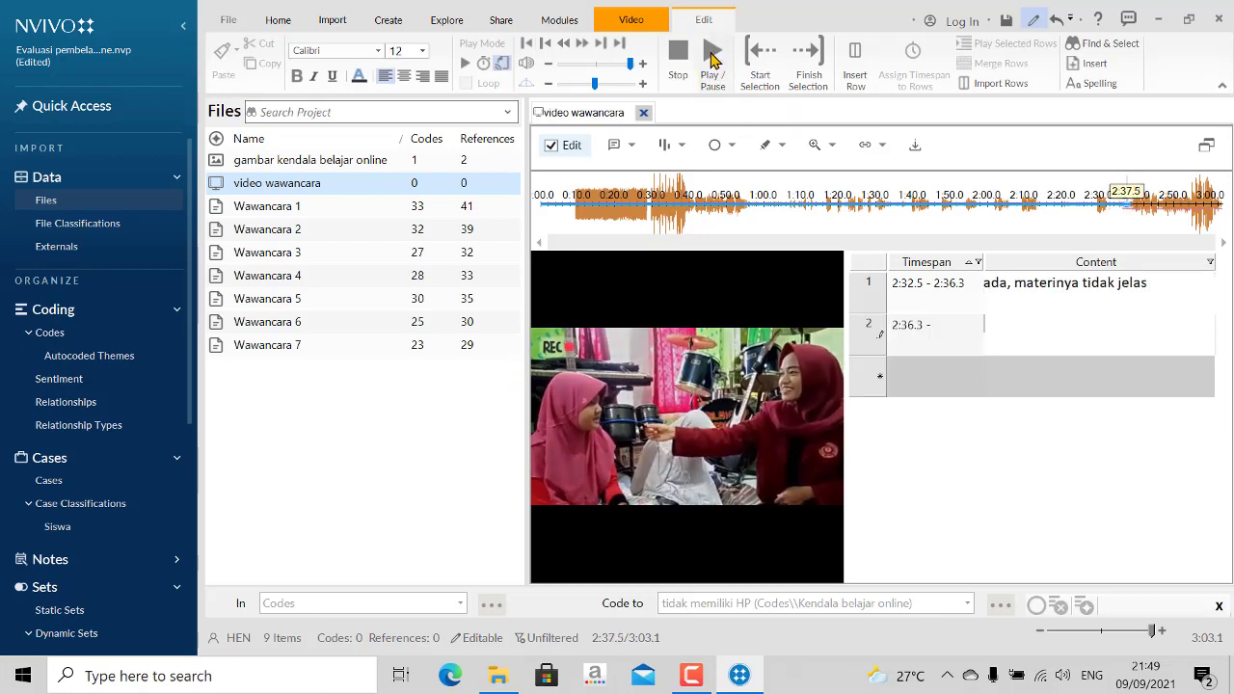
click(678, 56)
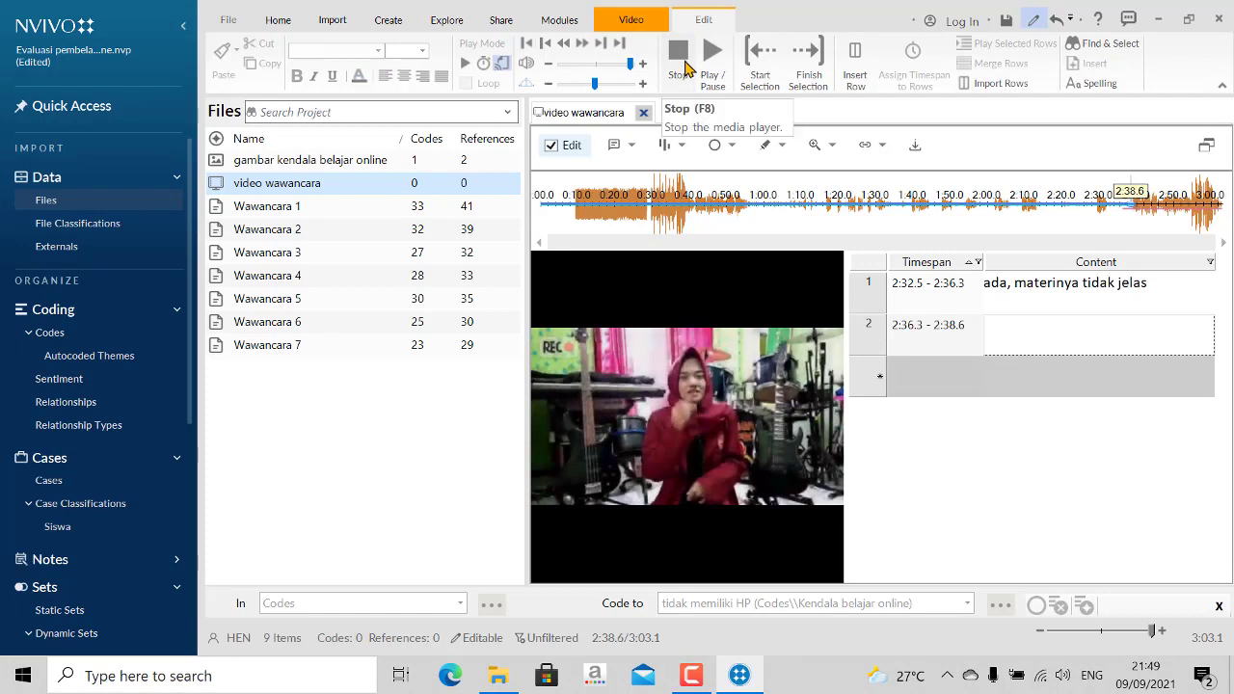
click(1015, 328)
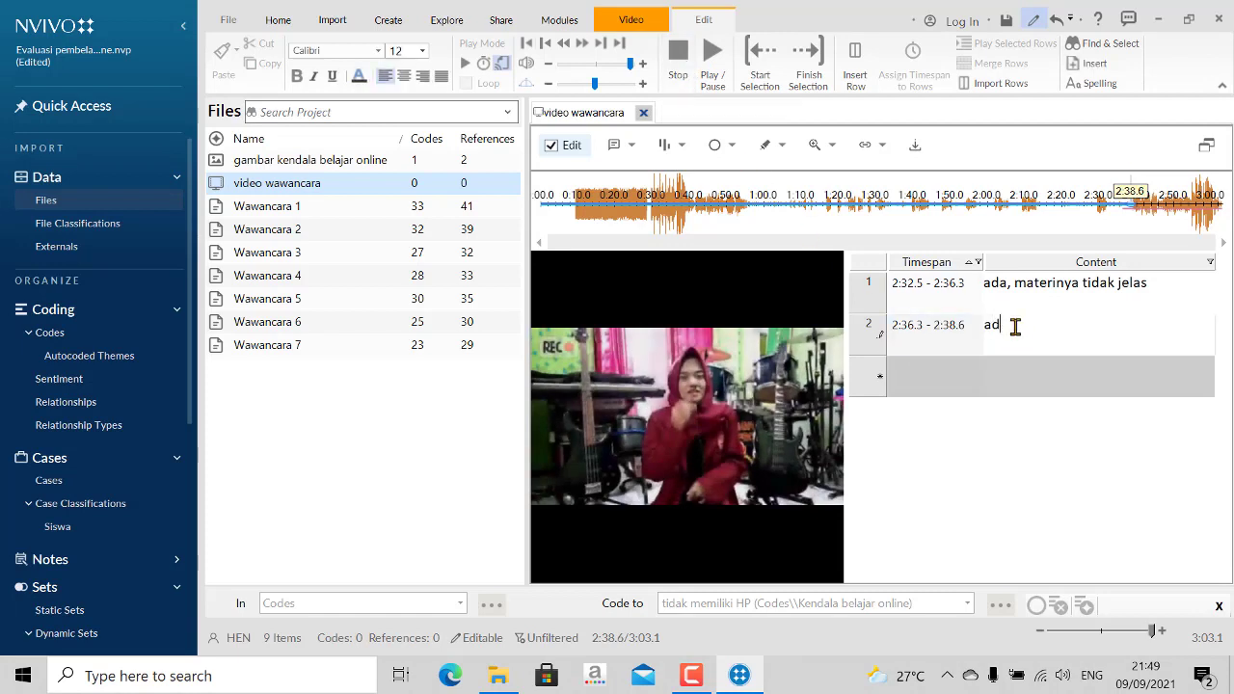
text(materinya tidak jelas)
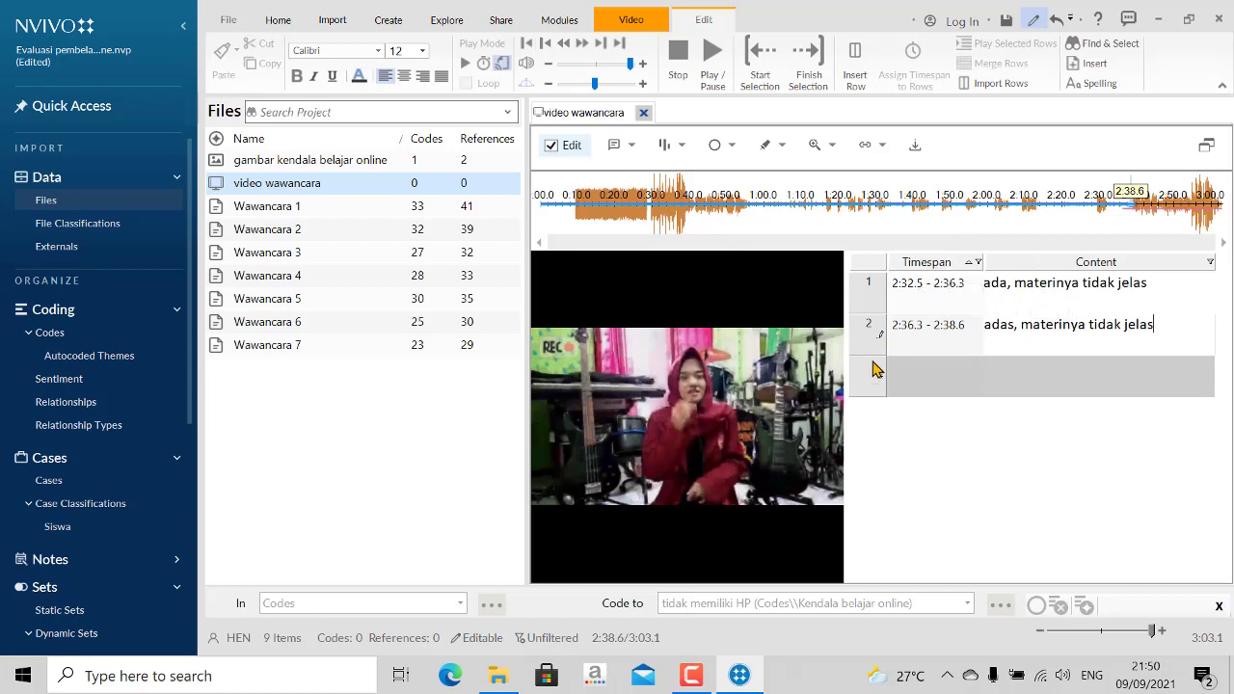
- Select the first transcript entry of the video and bring up the project's codes list alongside it
click(880, 297)
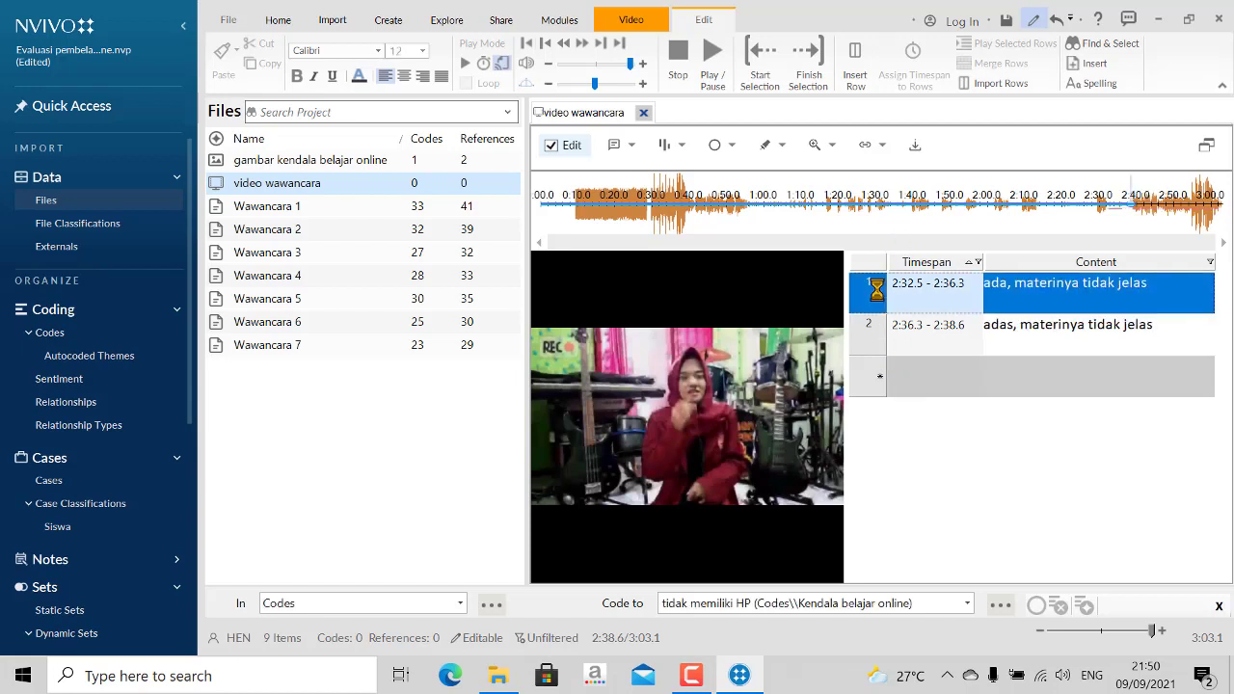
click(880, 332)
click(877, 296)
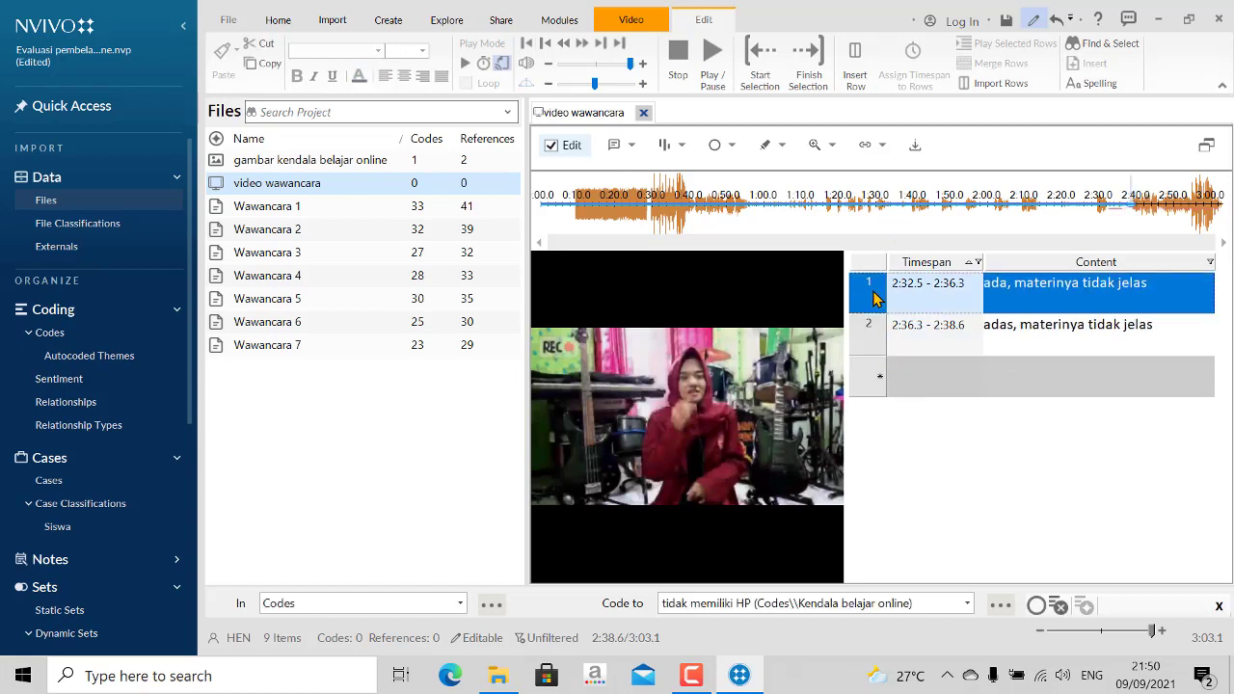
click(83, 339)
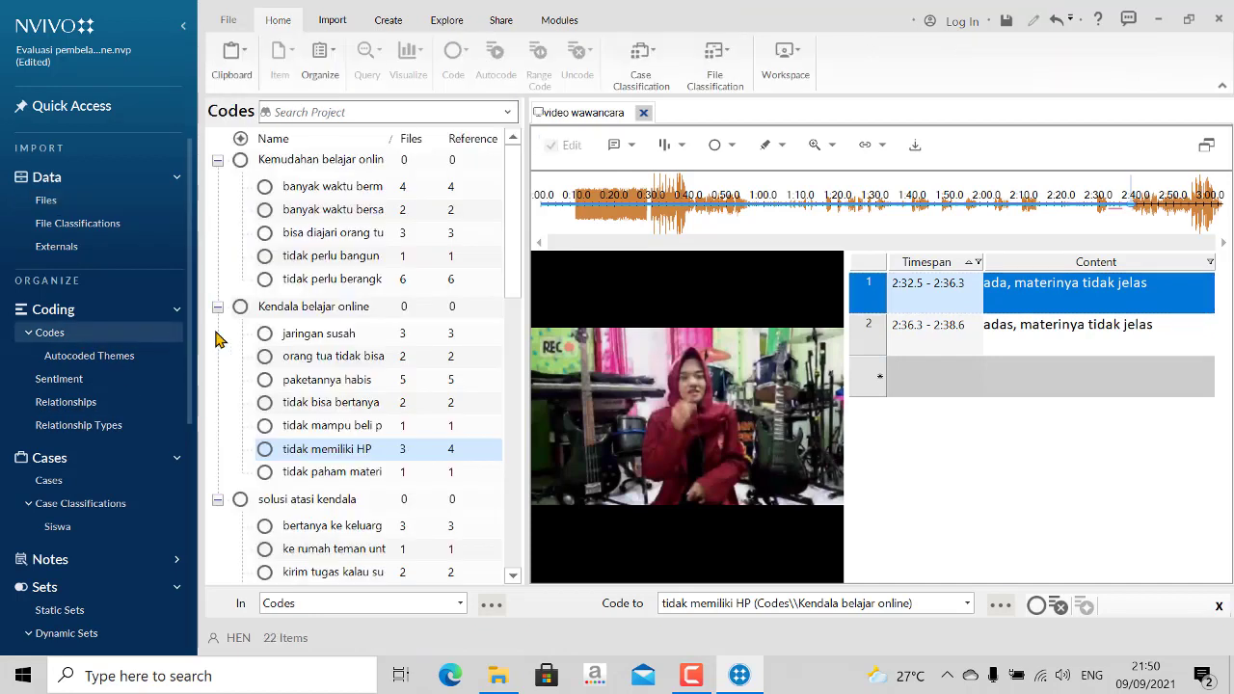
drag(989, 302, 288, 337)
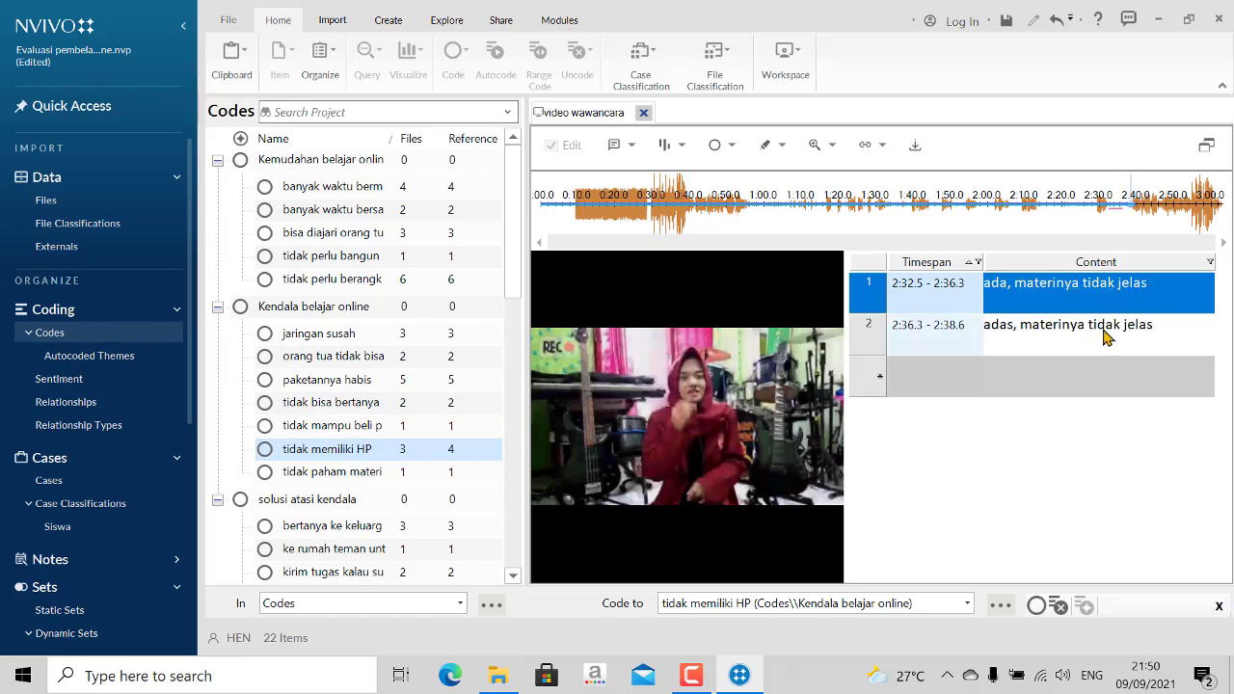
- Correct the second transcript entry's content to "ada, materinya tidak jelas"
click(1016, 328)
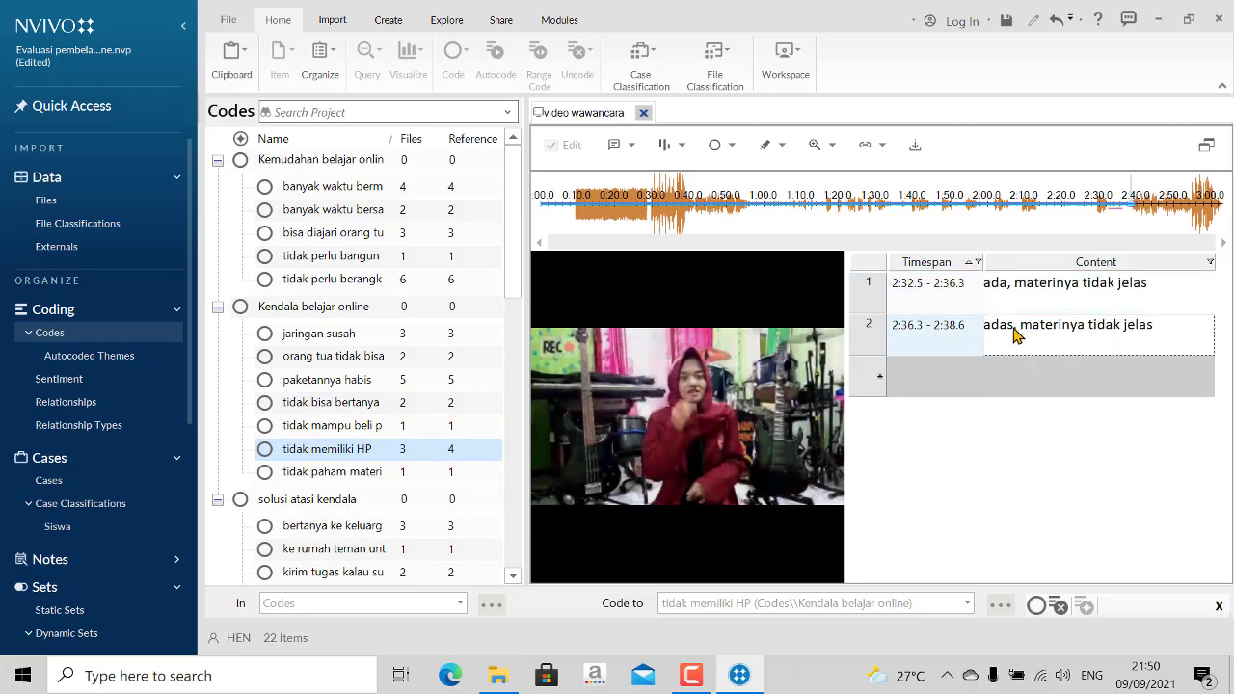
key(BackSpace)
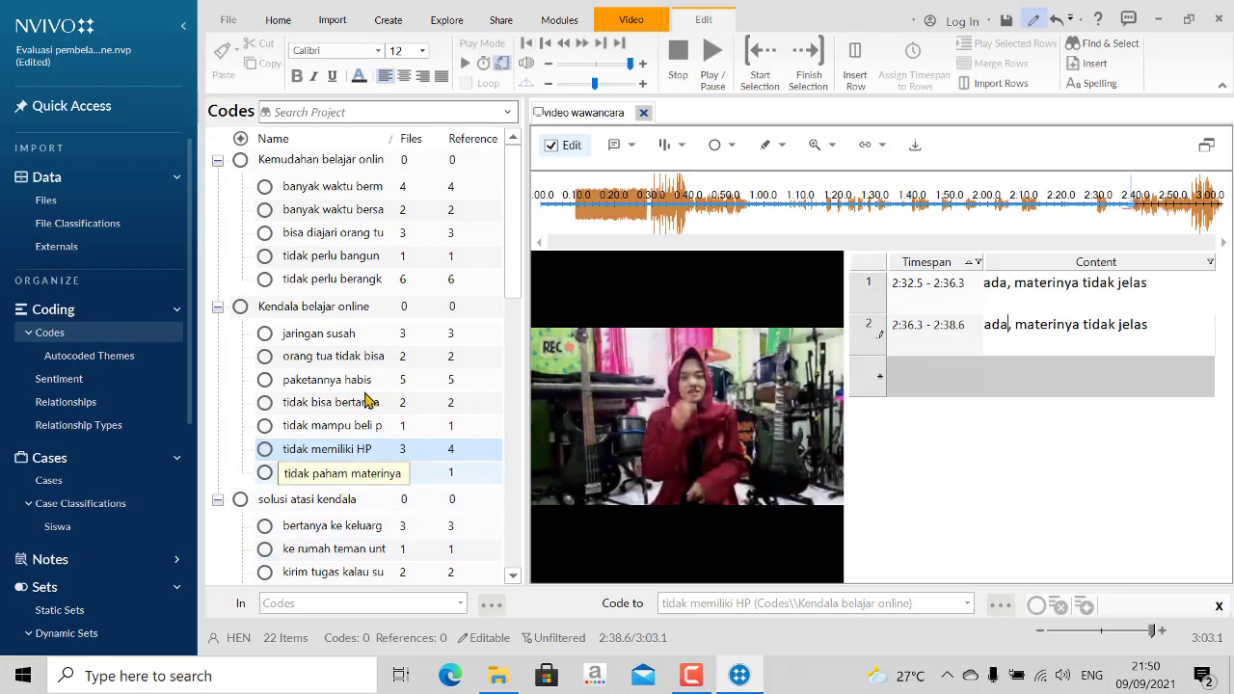
right_click(870, 295)
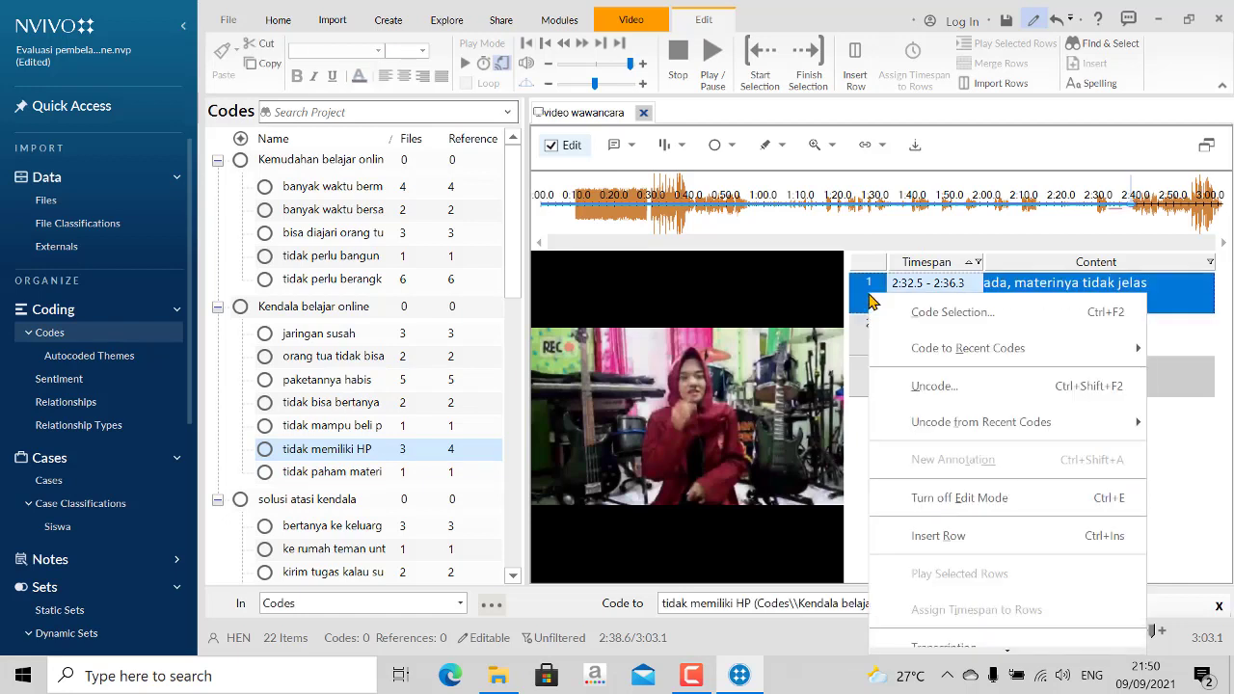
click(940, 312)
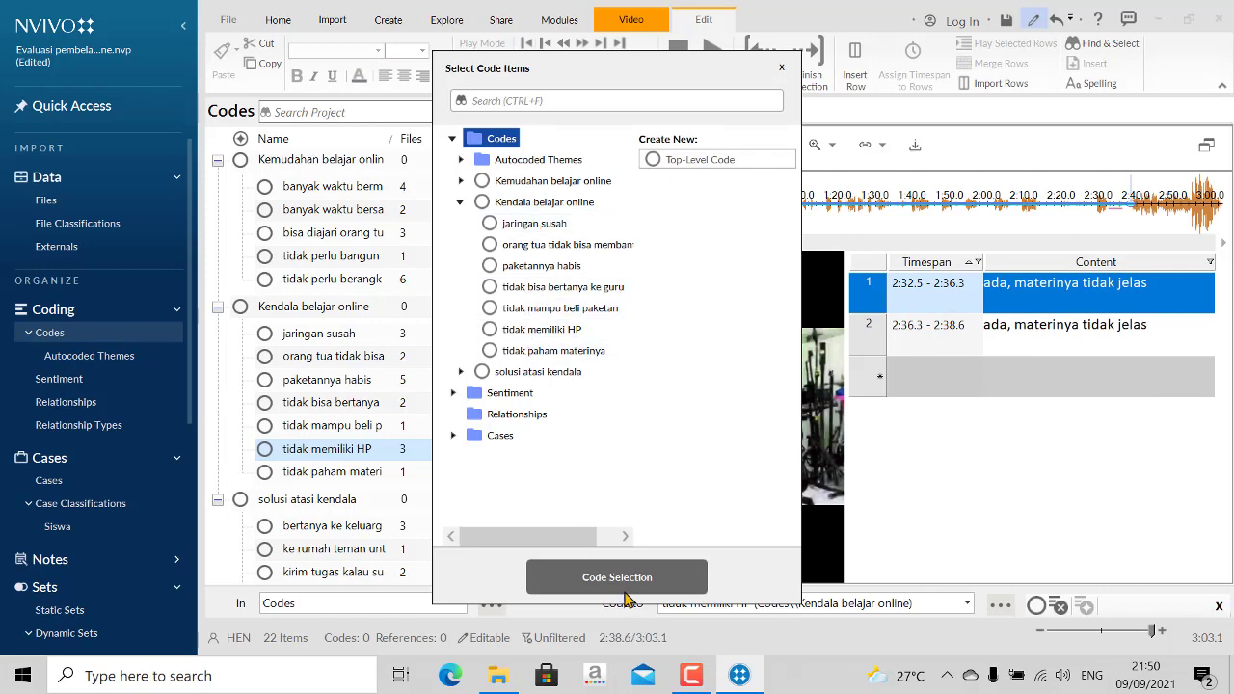
click(782, 68)
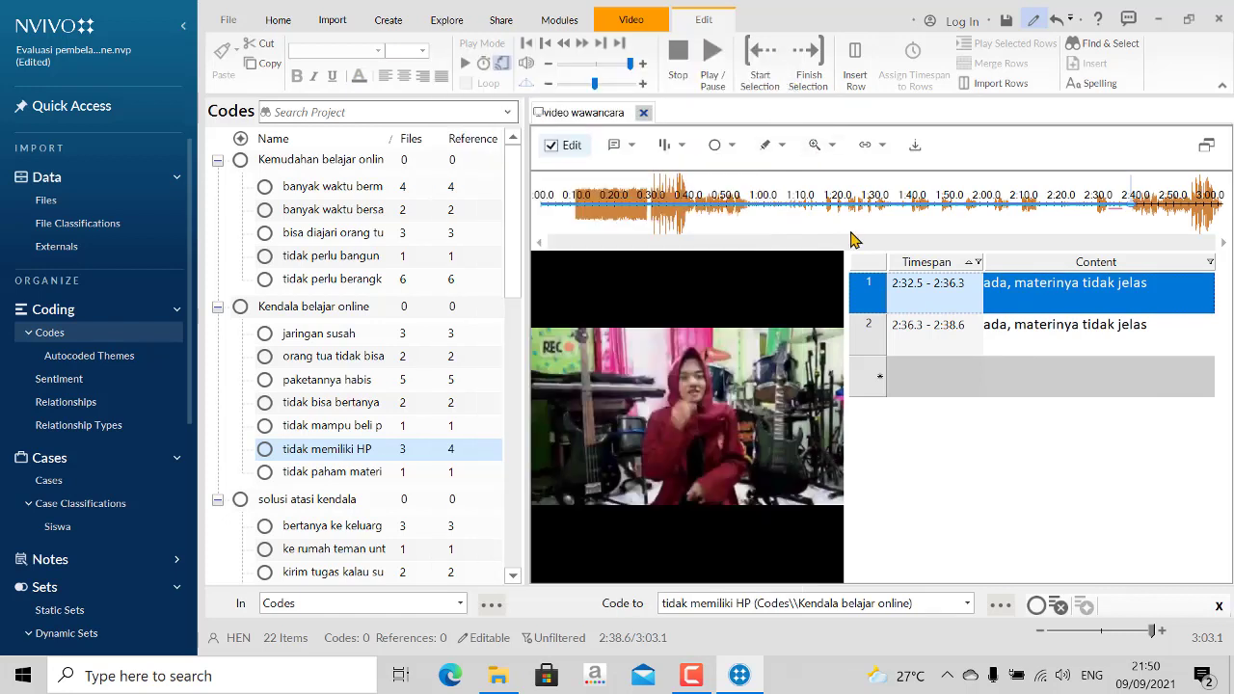
- Code both transcript entries, 2:32.5 - 2:36.3 and 2:36.3 - 2:38.6, to the code tidak paham materinya under Kendala belajar online
drag(870, 289, 376, 472)
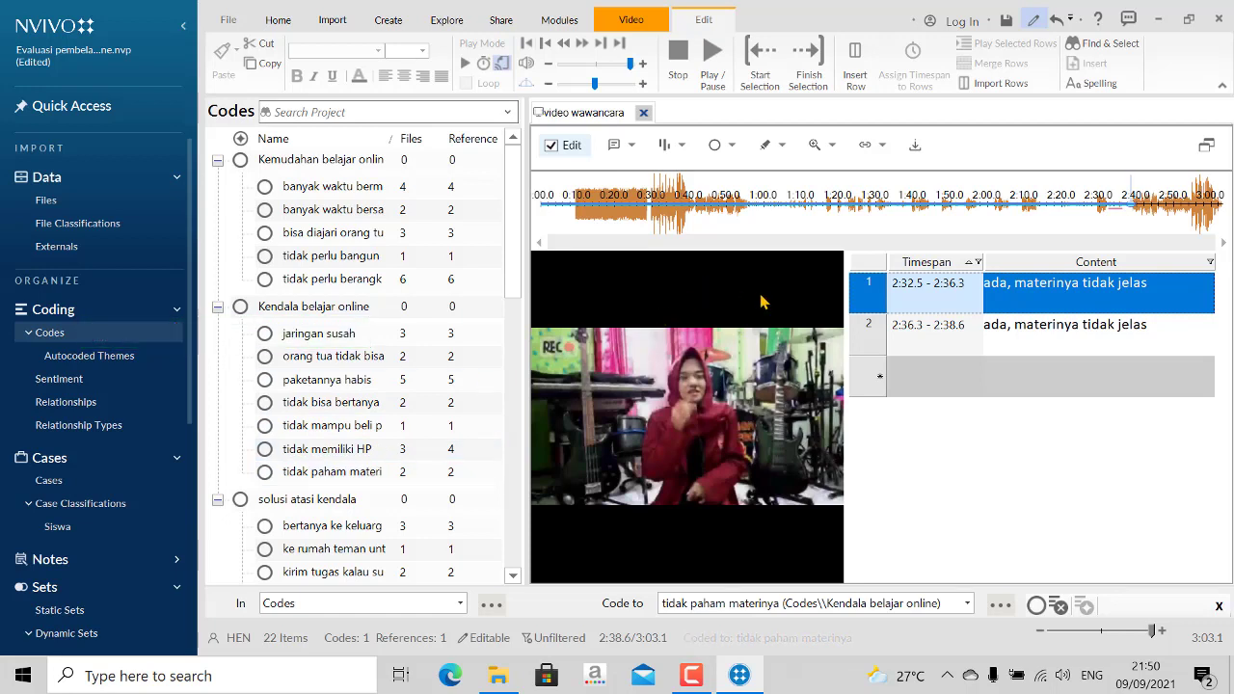
click(862, 339)
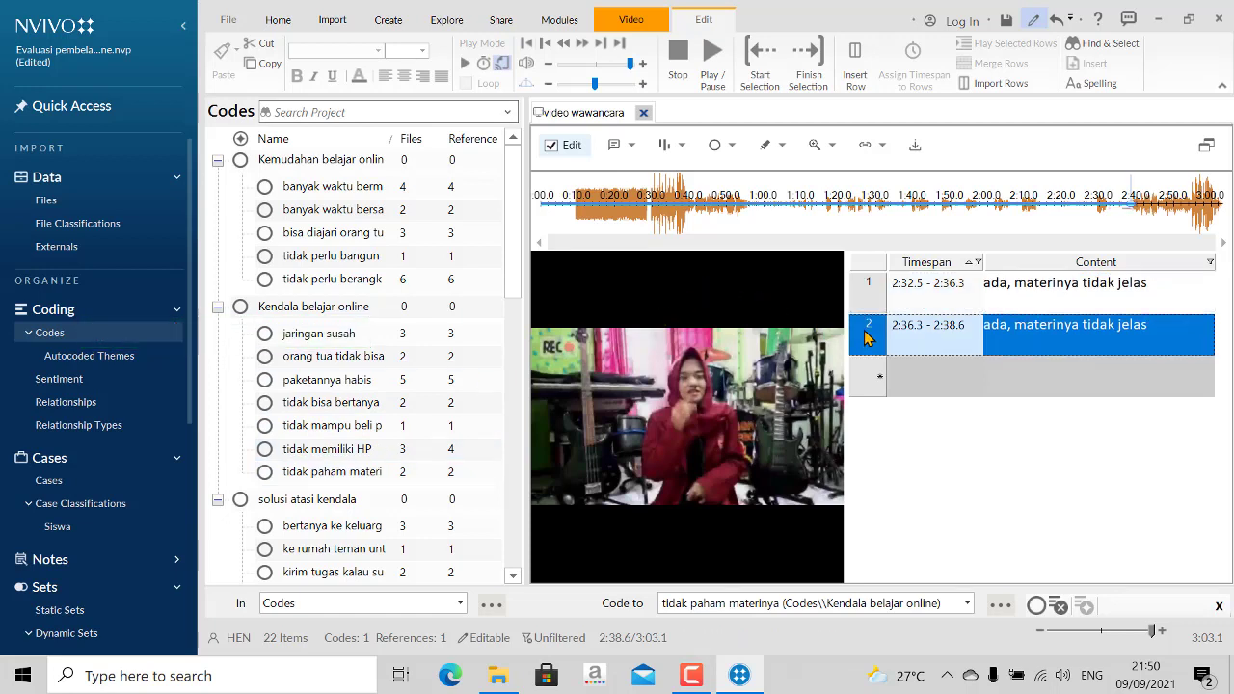
drag(873, 336, 326, 479)
click(1005, 436)
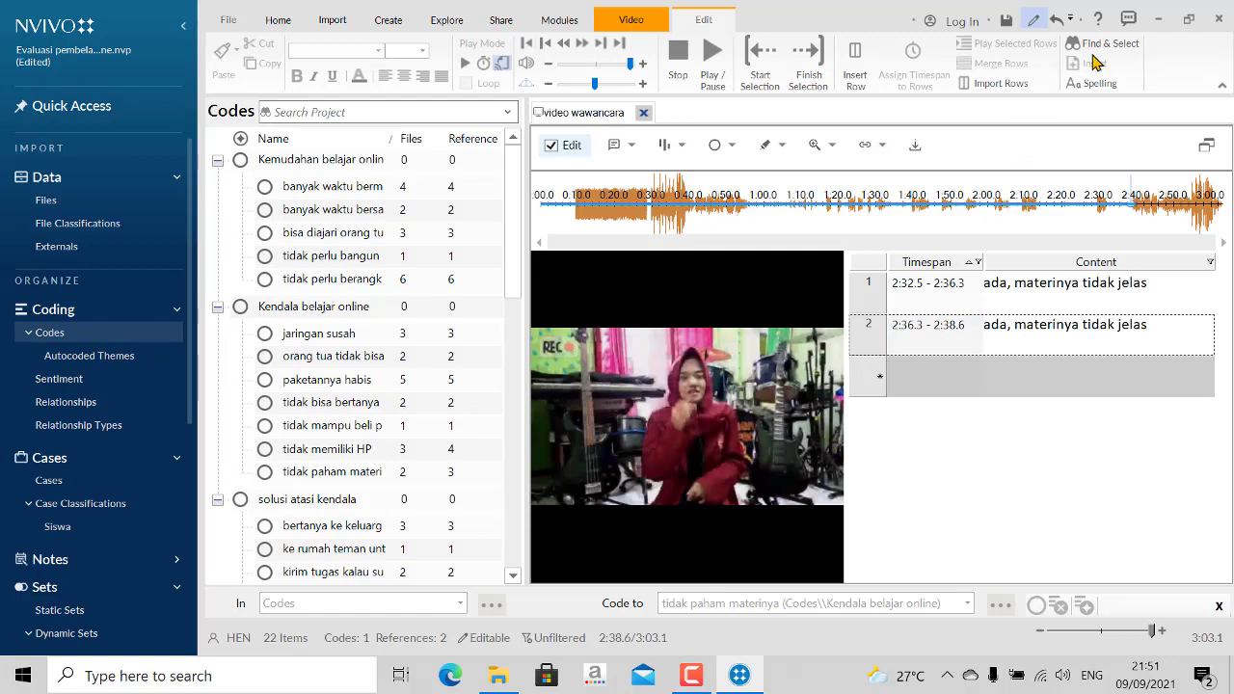
click(1162, 26)
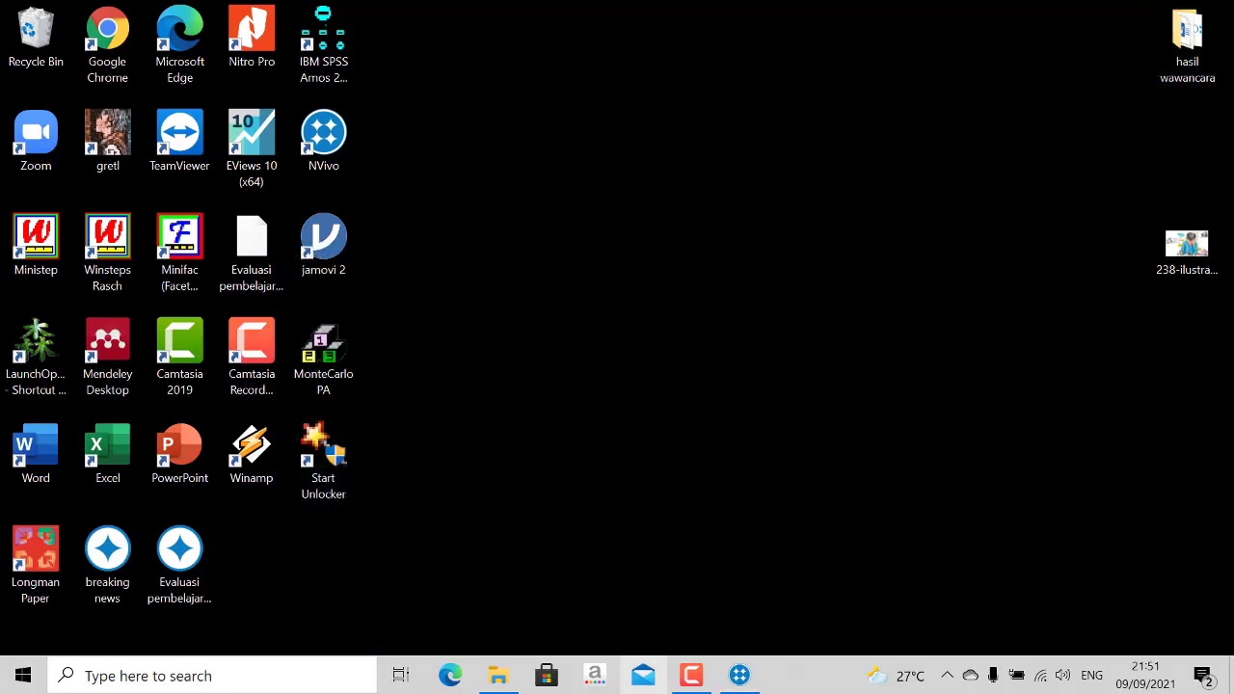
click(683, 677)
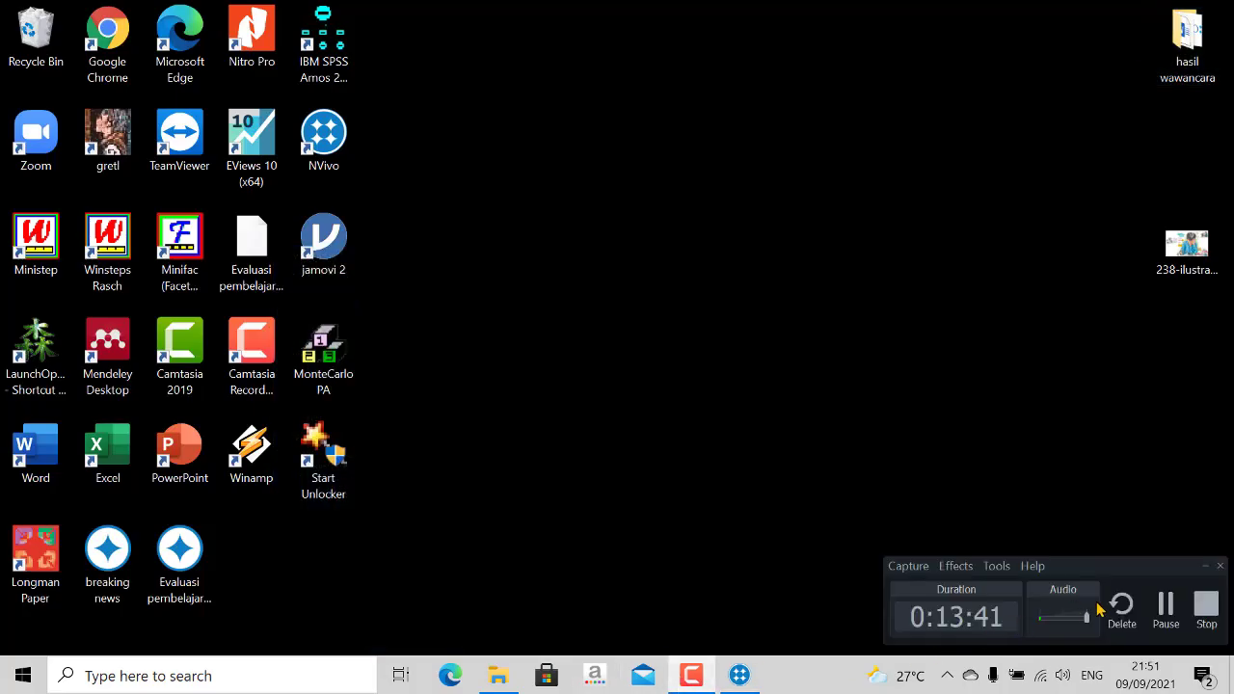